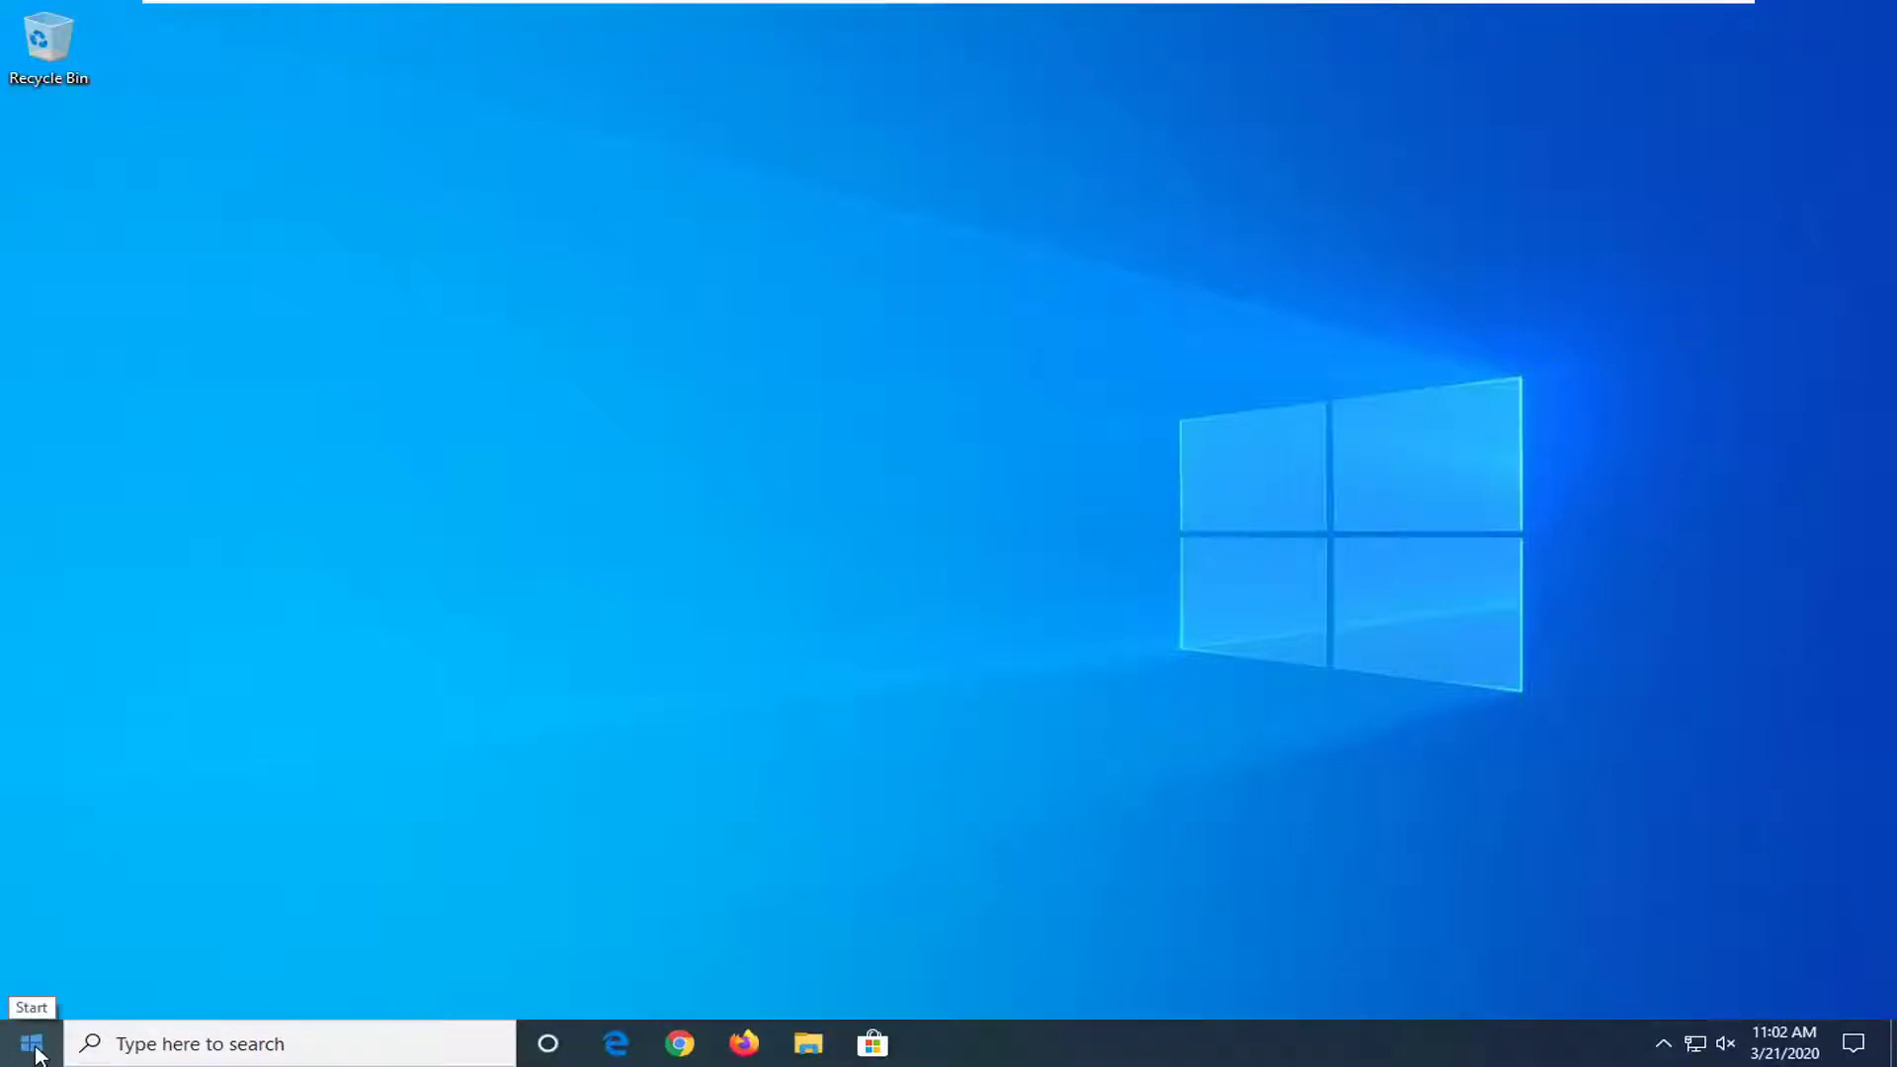
Step: Look through the Start menu's power options and quick-links menu, then close them
left_click(40, 1055)
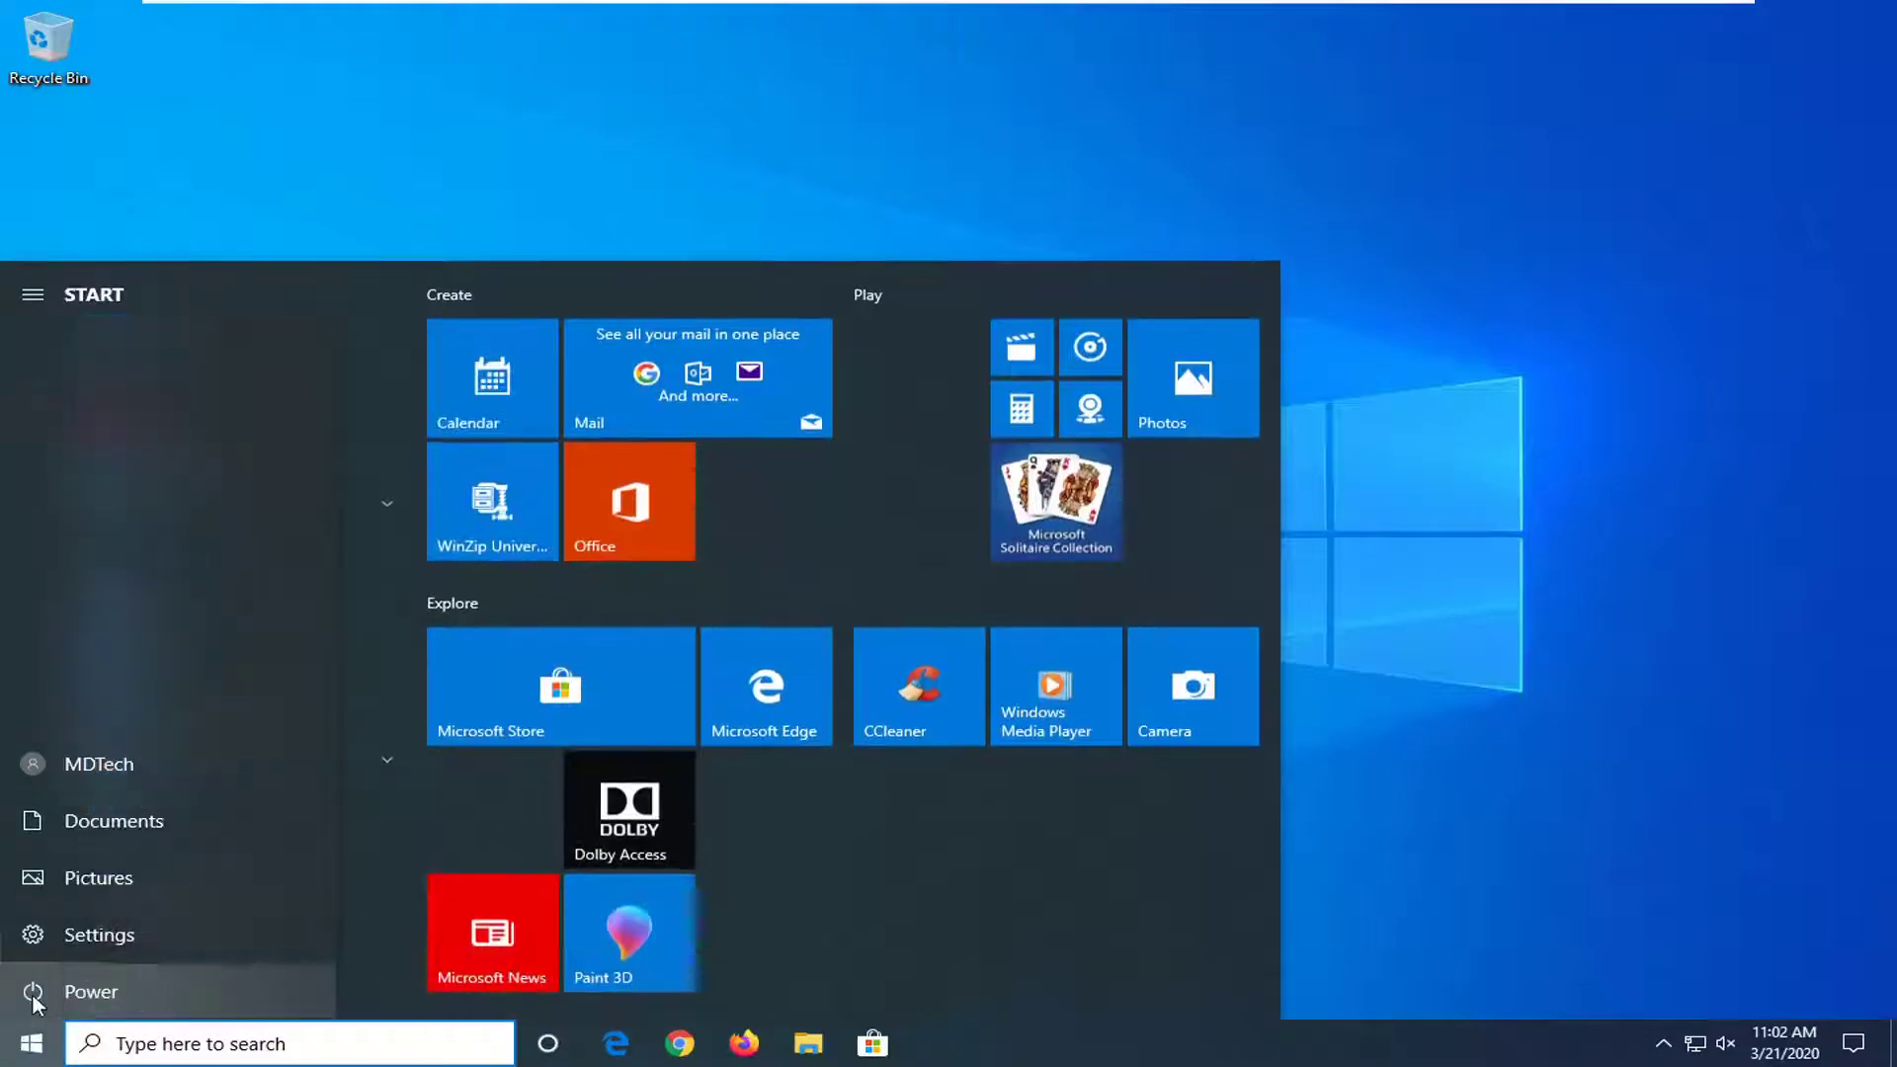
left_click(35, 996)
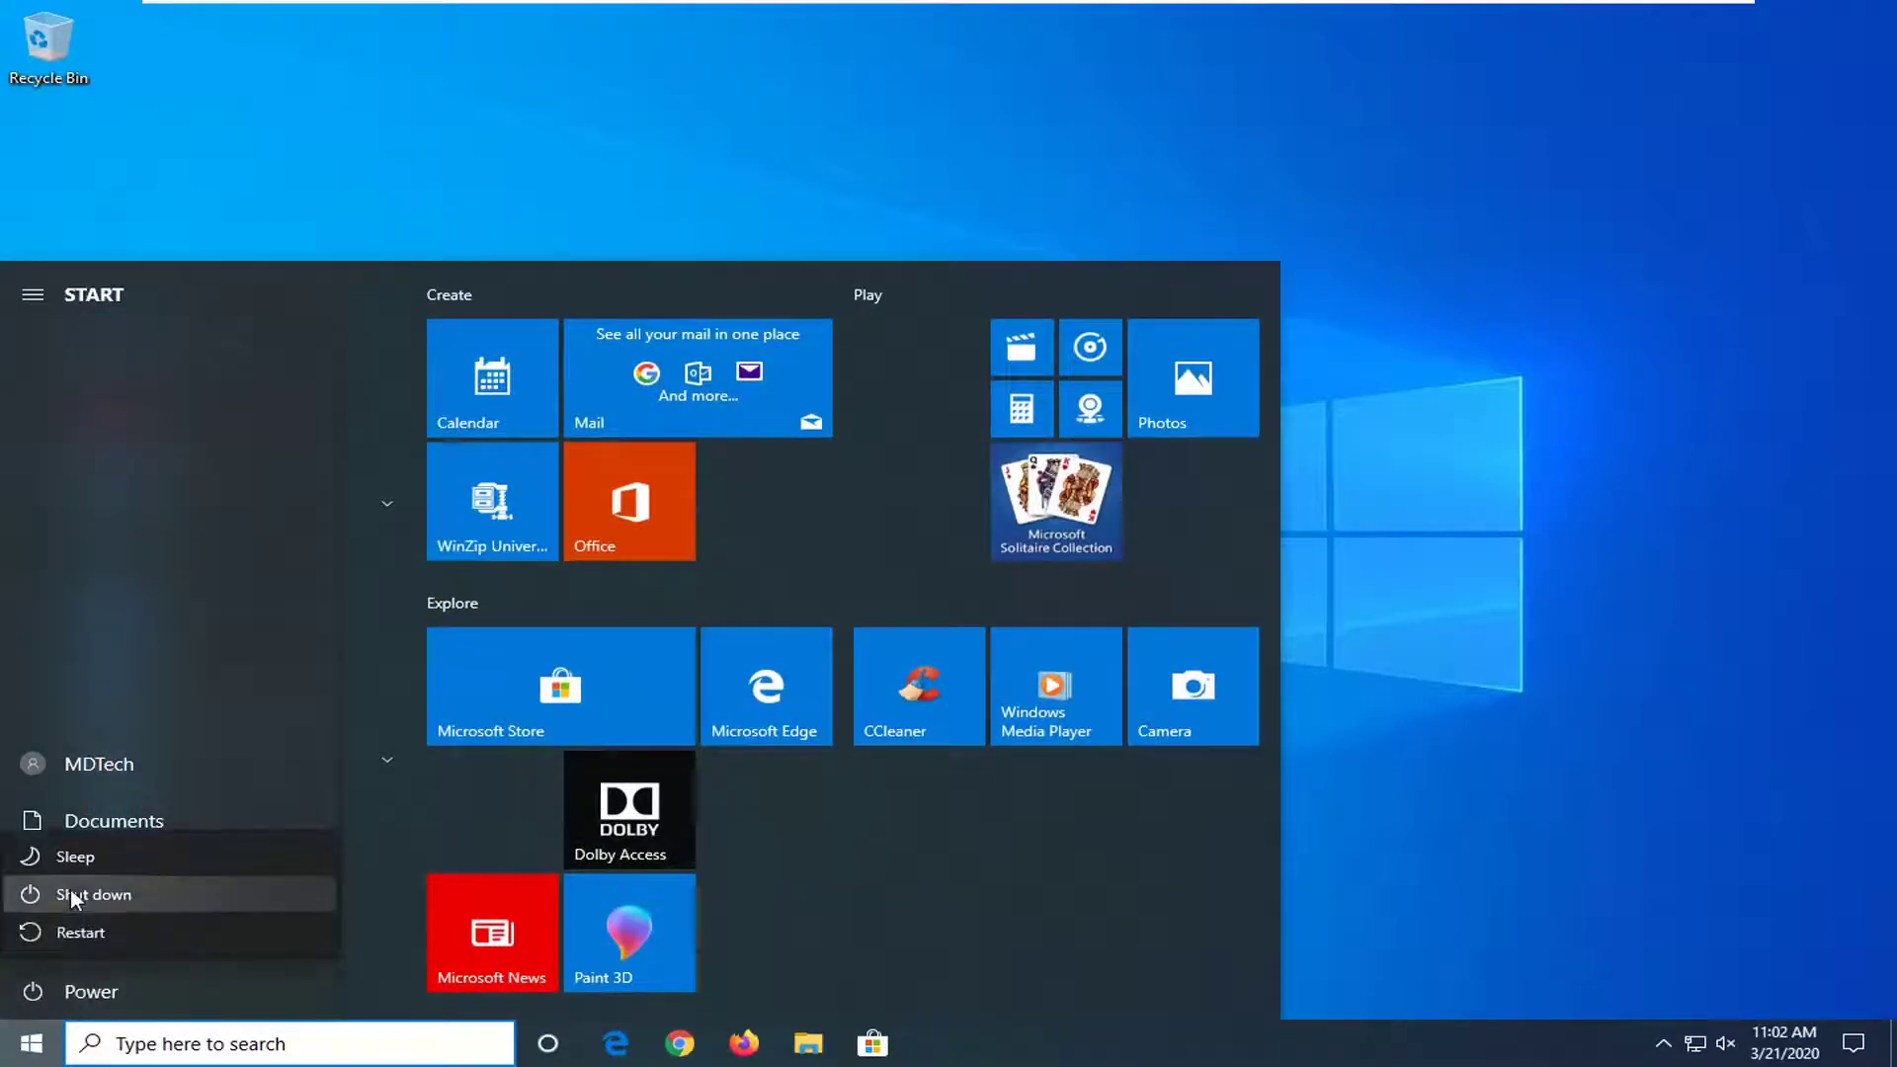
right_click(23, 1053)
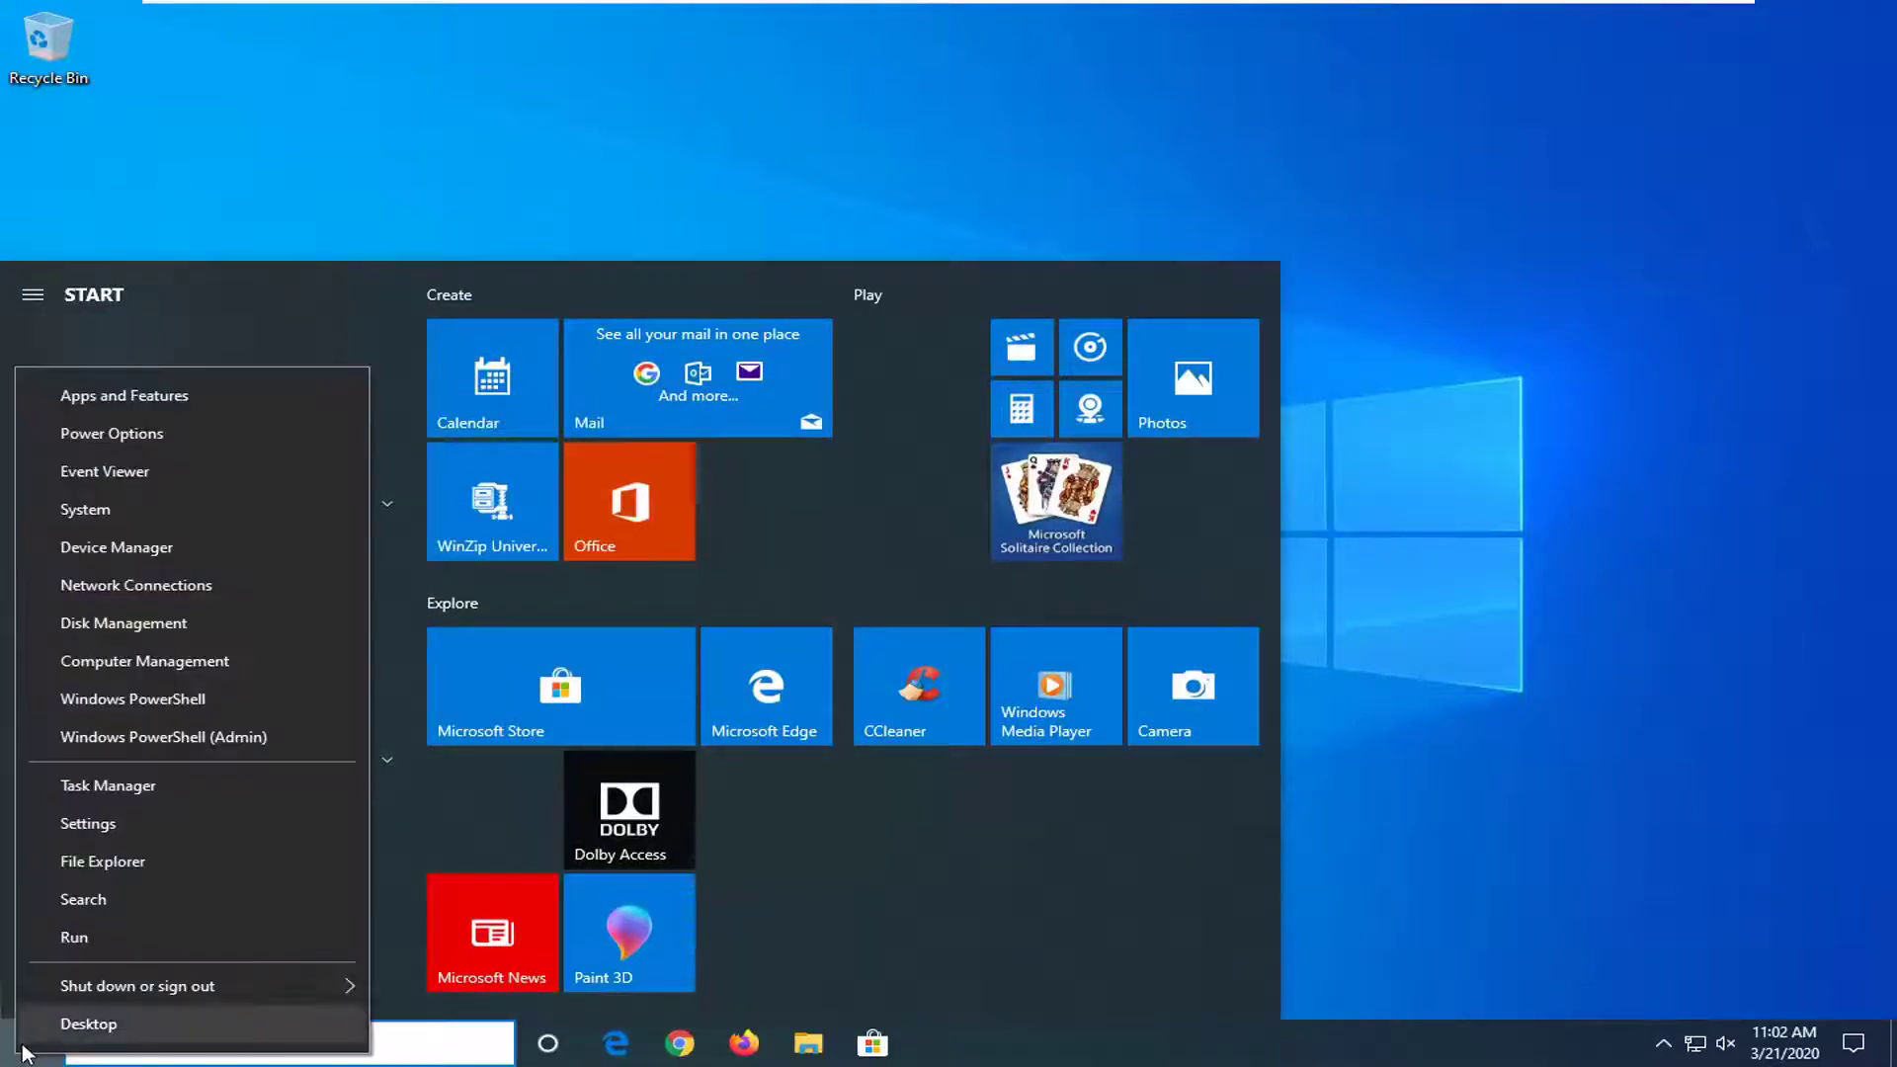
mouse_move(139, 986)
left_click(1611, 588)
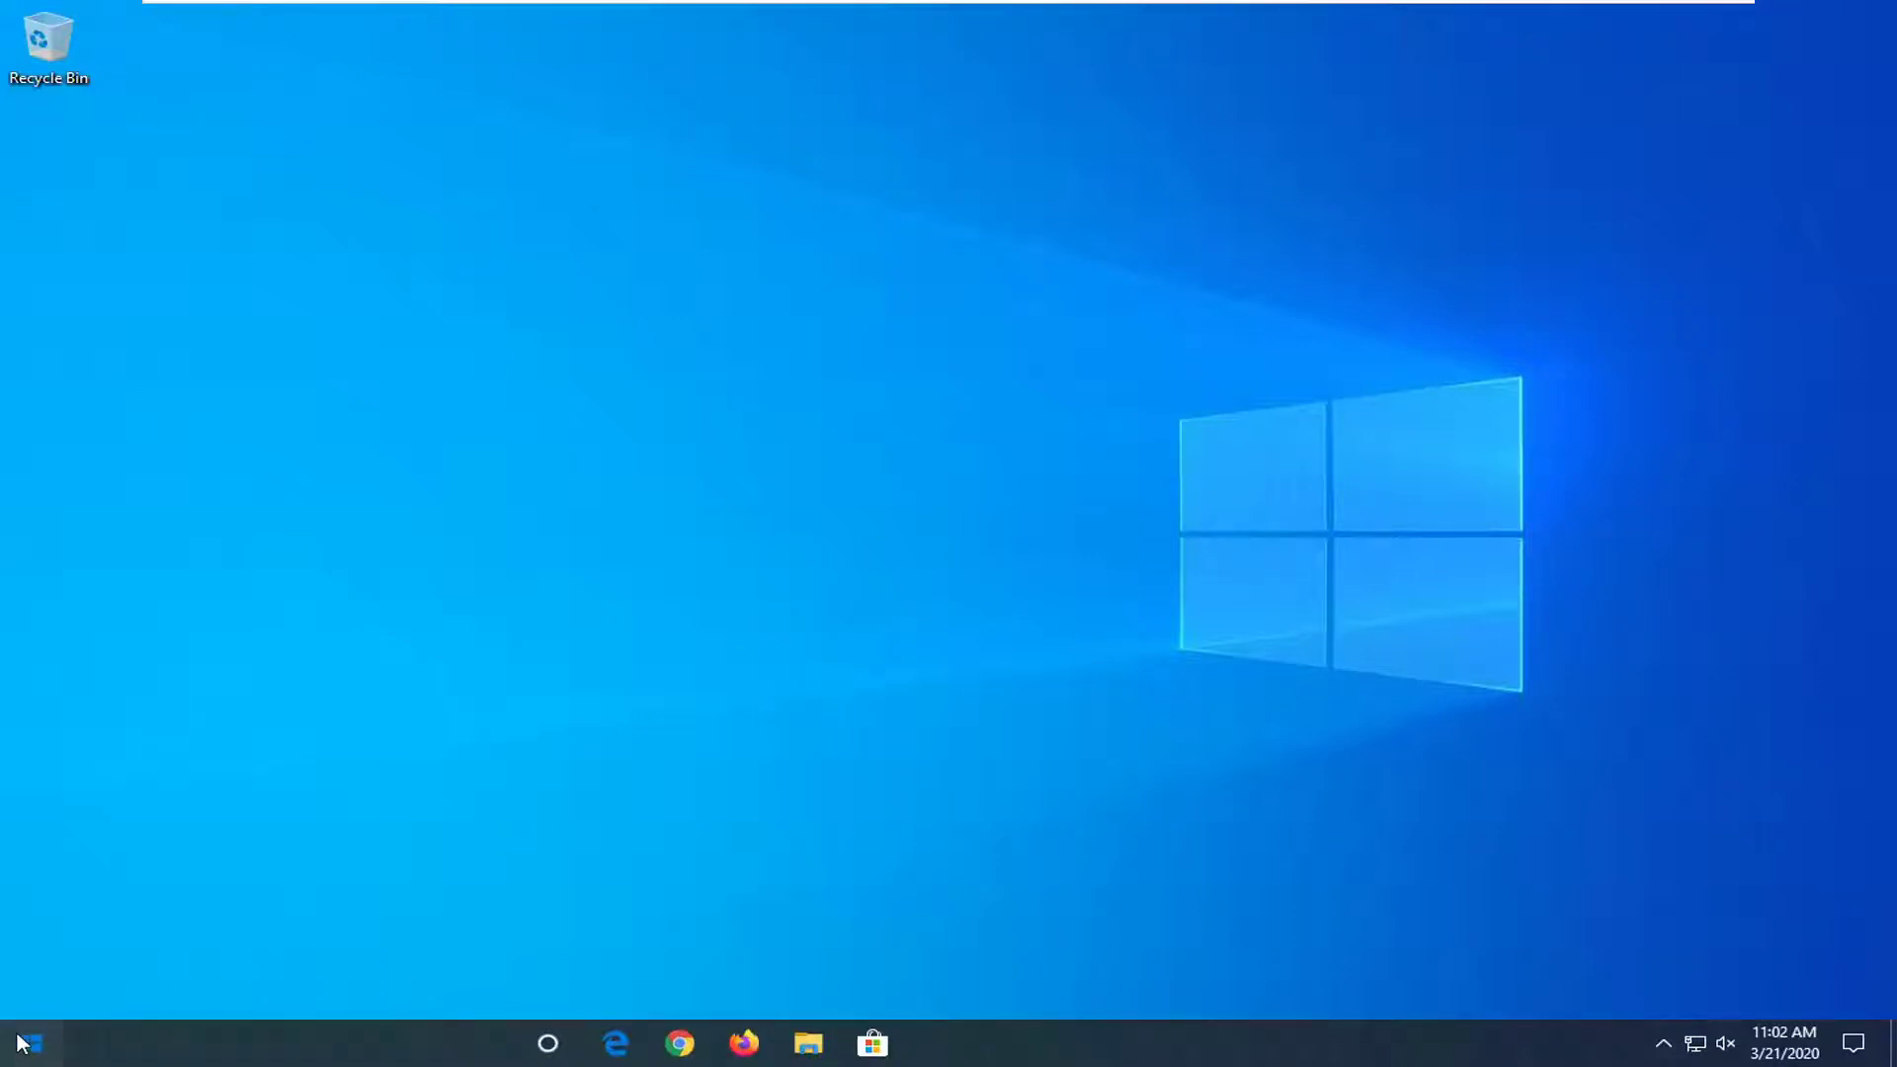
Step: Search 'control panel', launch Control Panel and go to Power Options
left_click(22, 1042)
type("c")
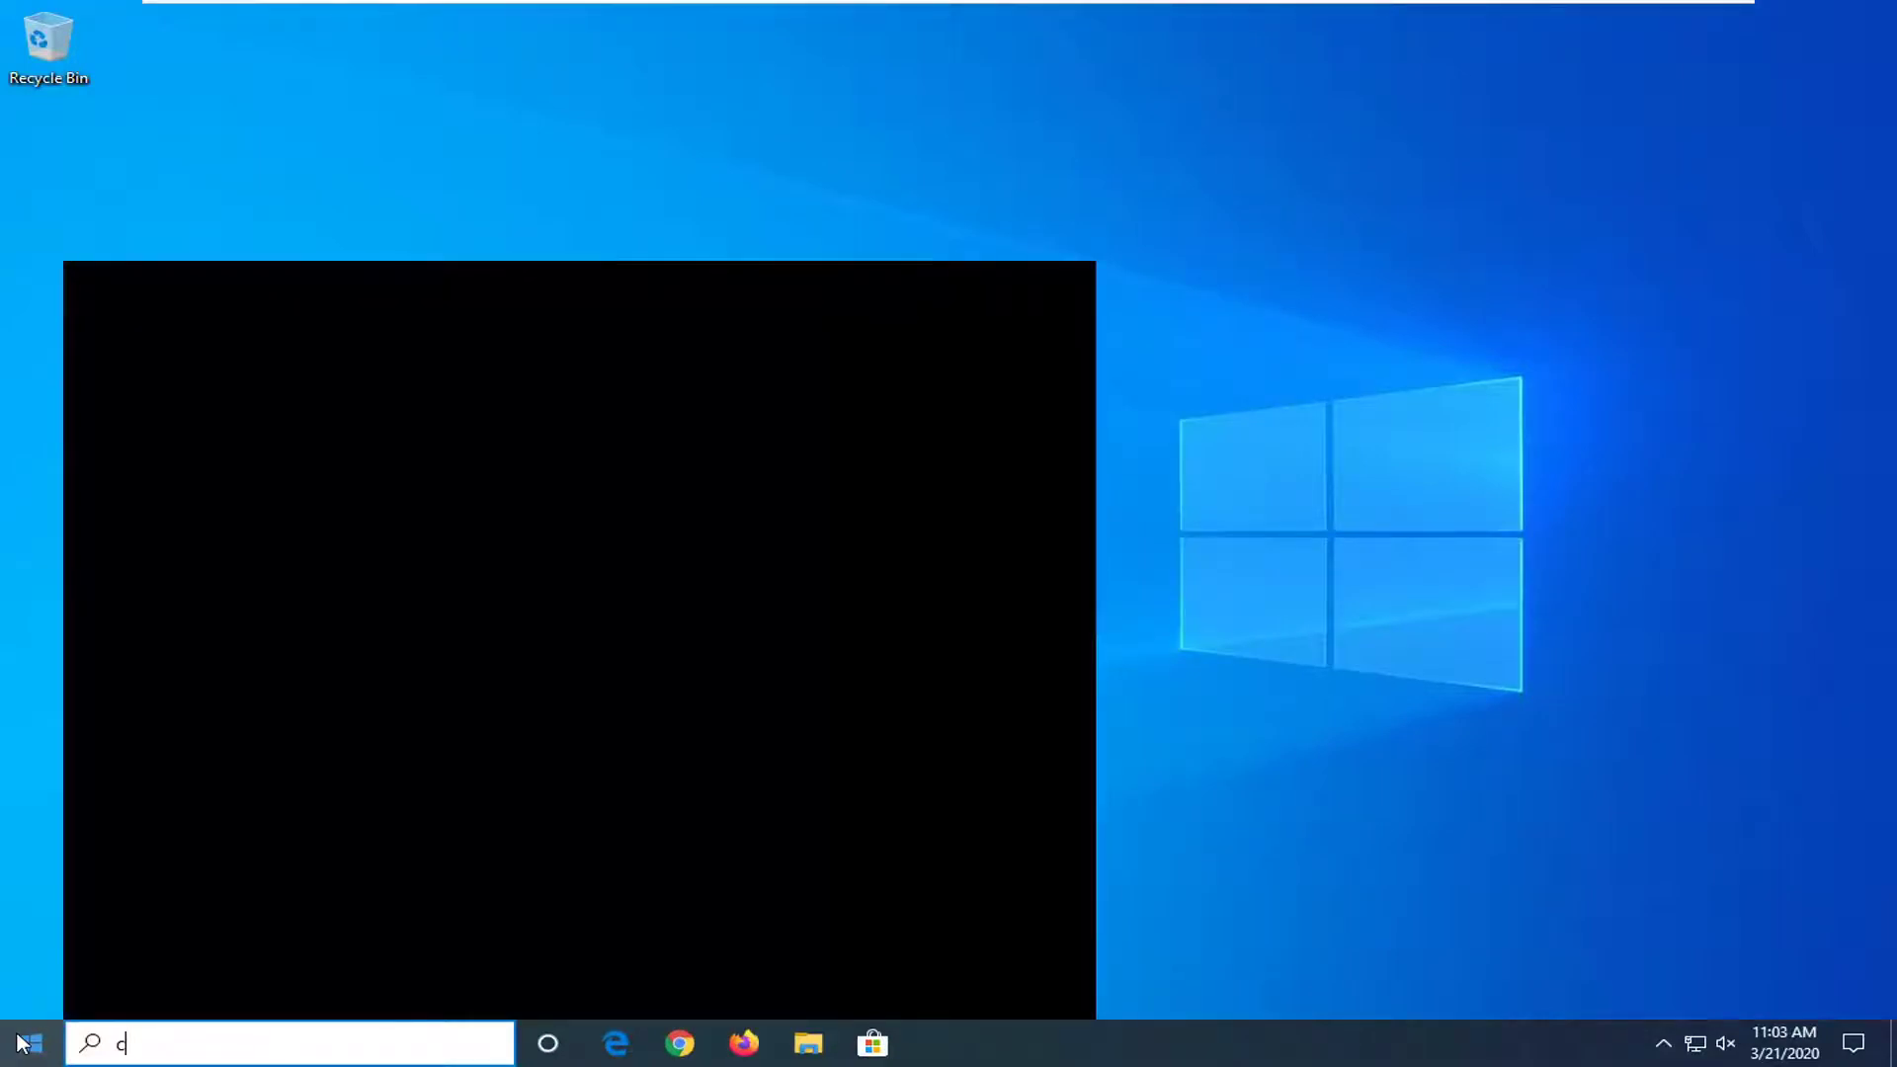
type("ontrol panel")
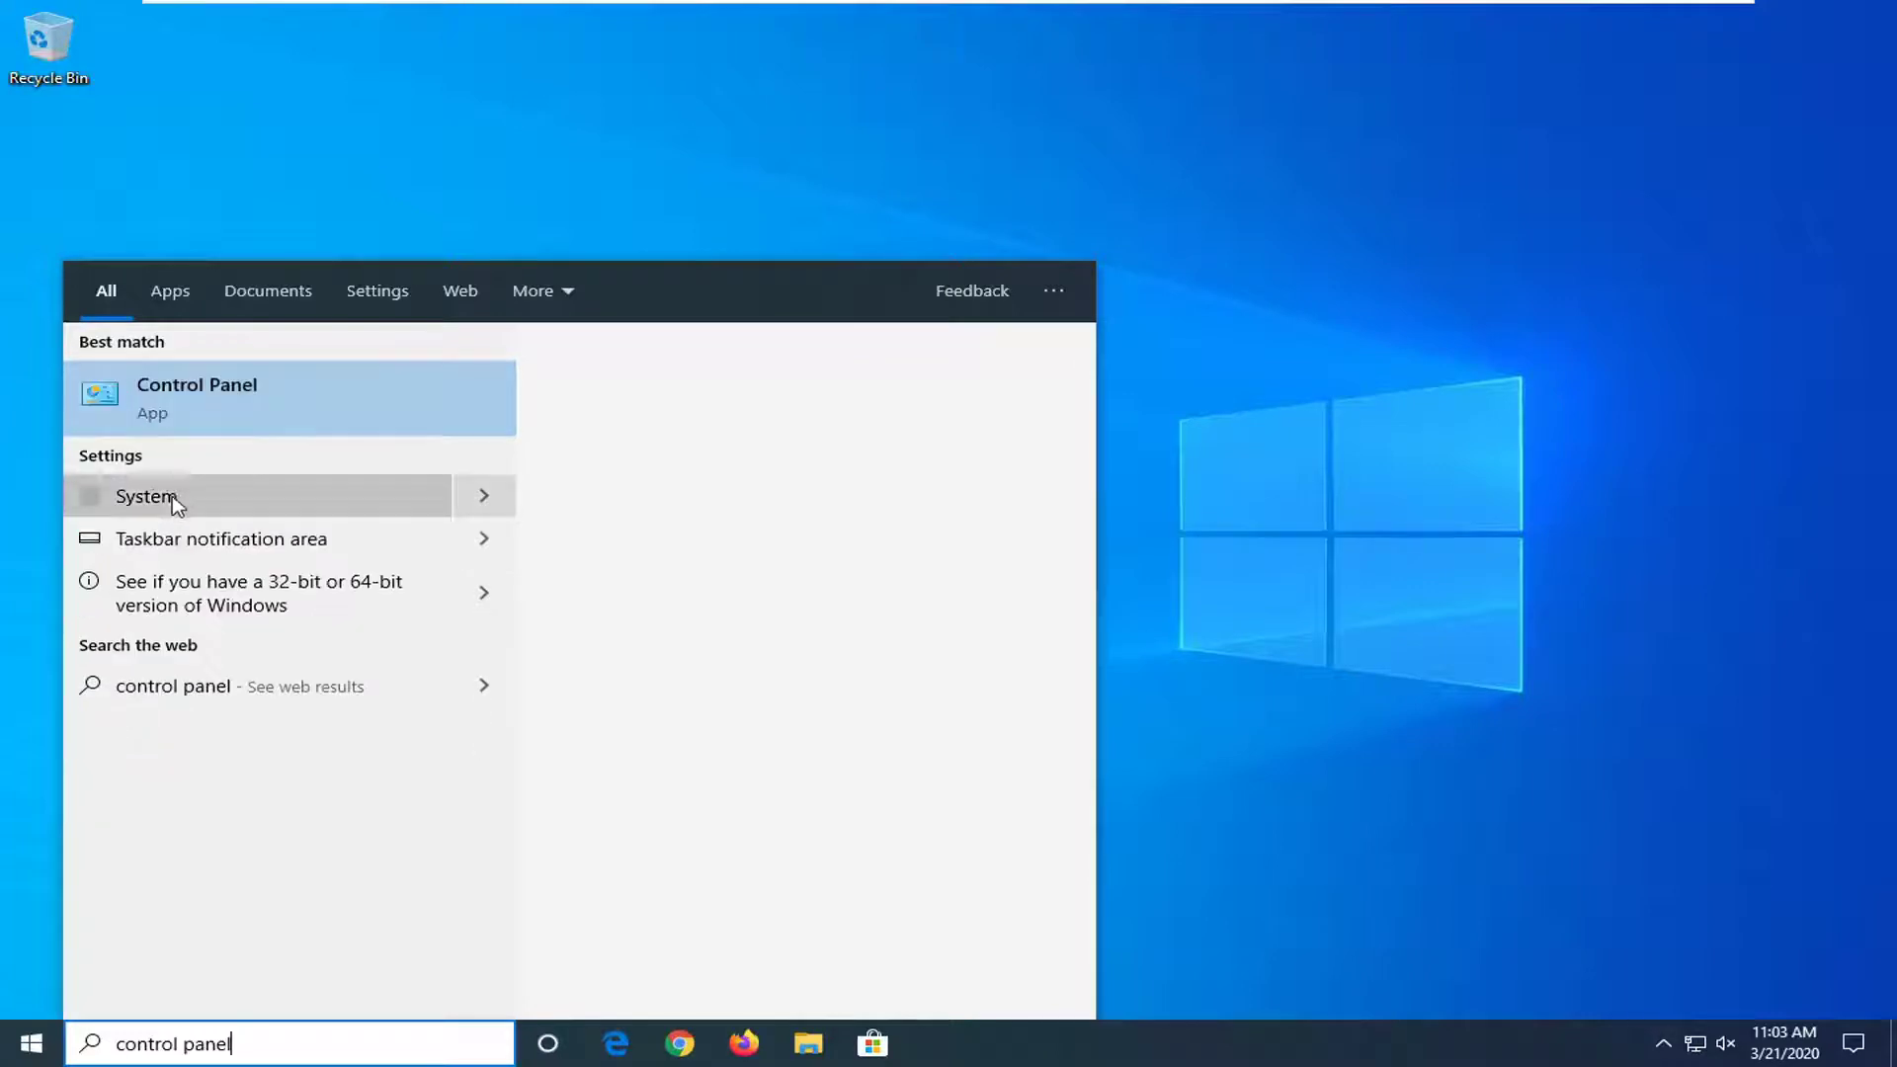
left_click(224, 393)
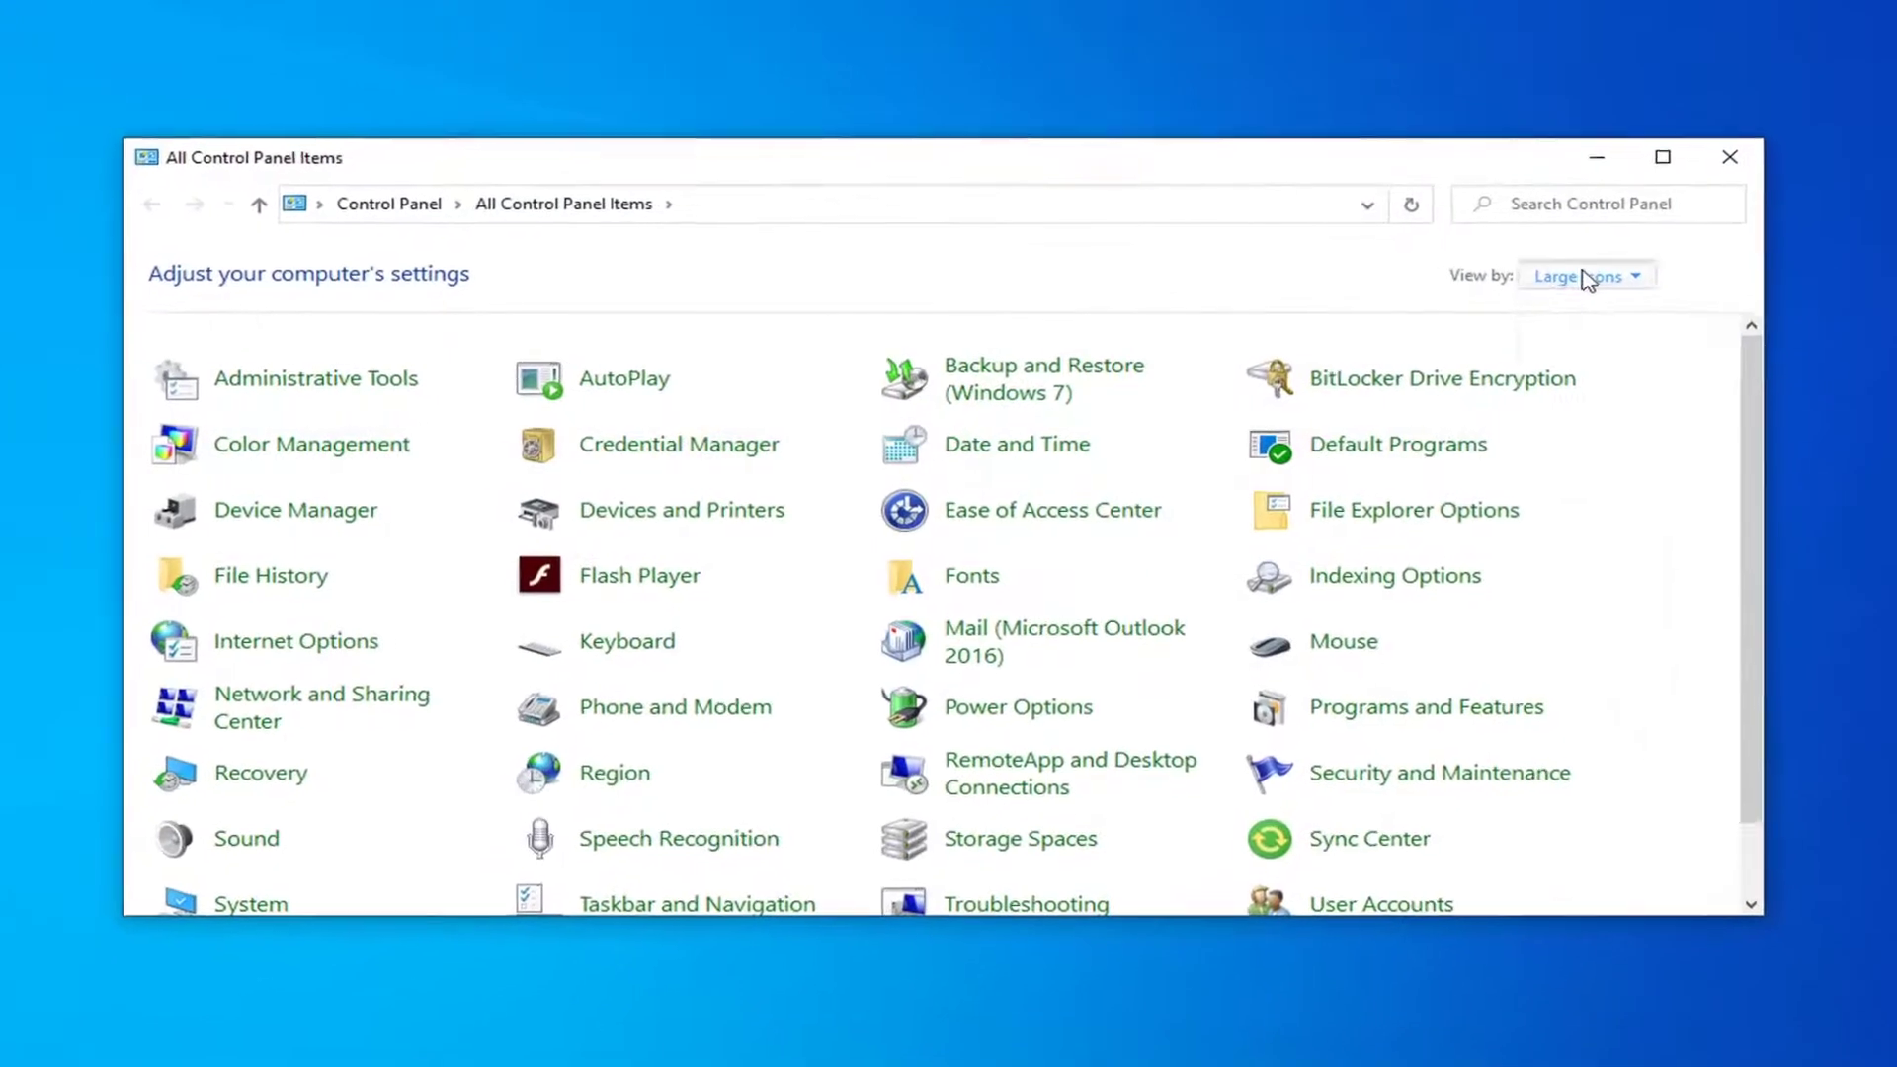
left_click(1584, 275)
left_click(1586, 348)
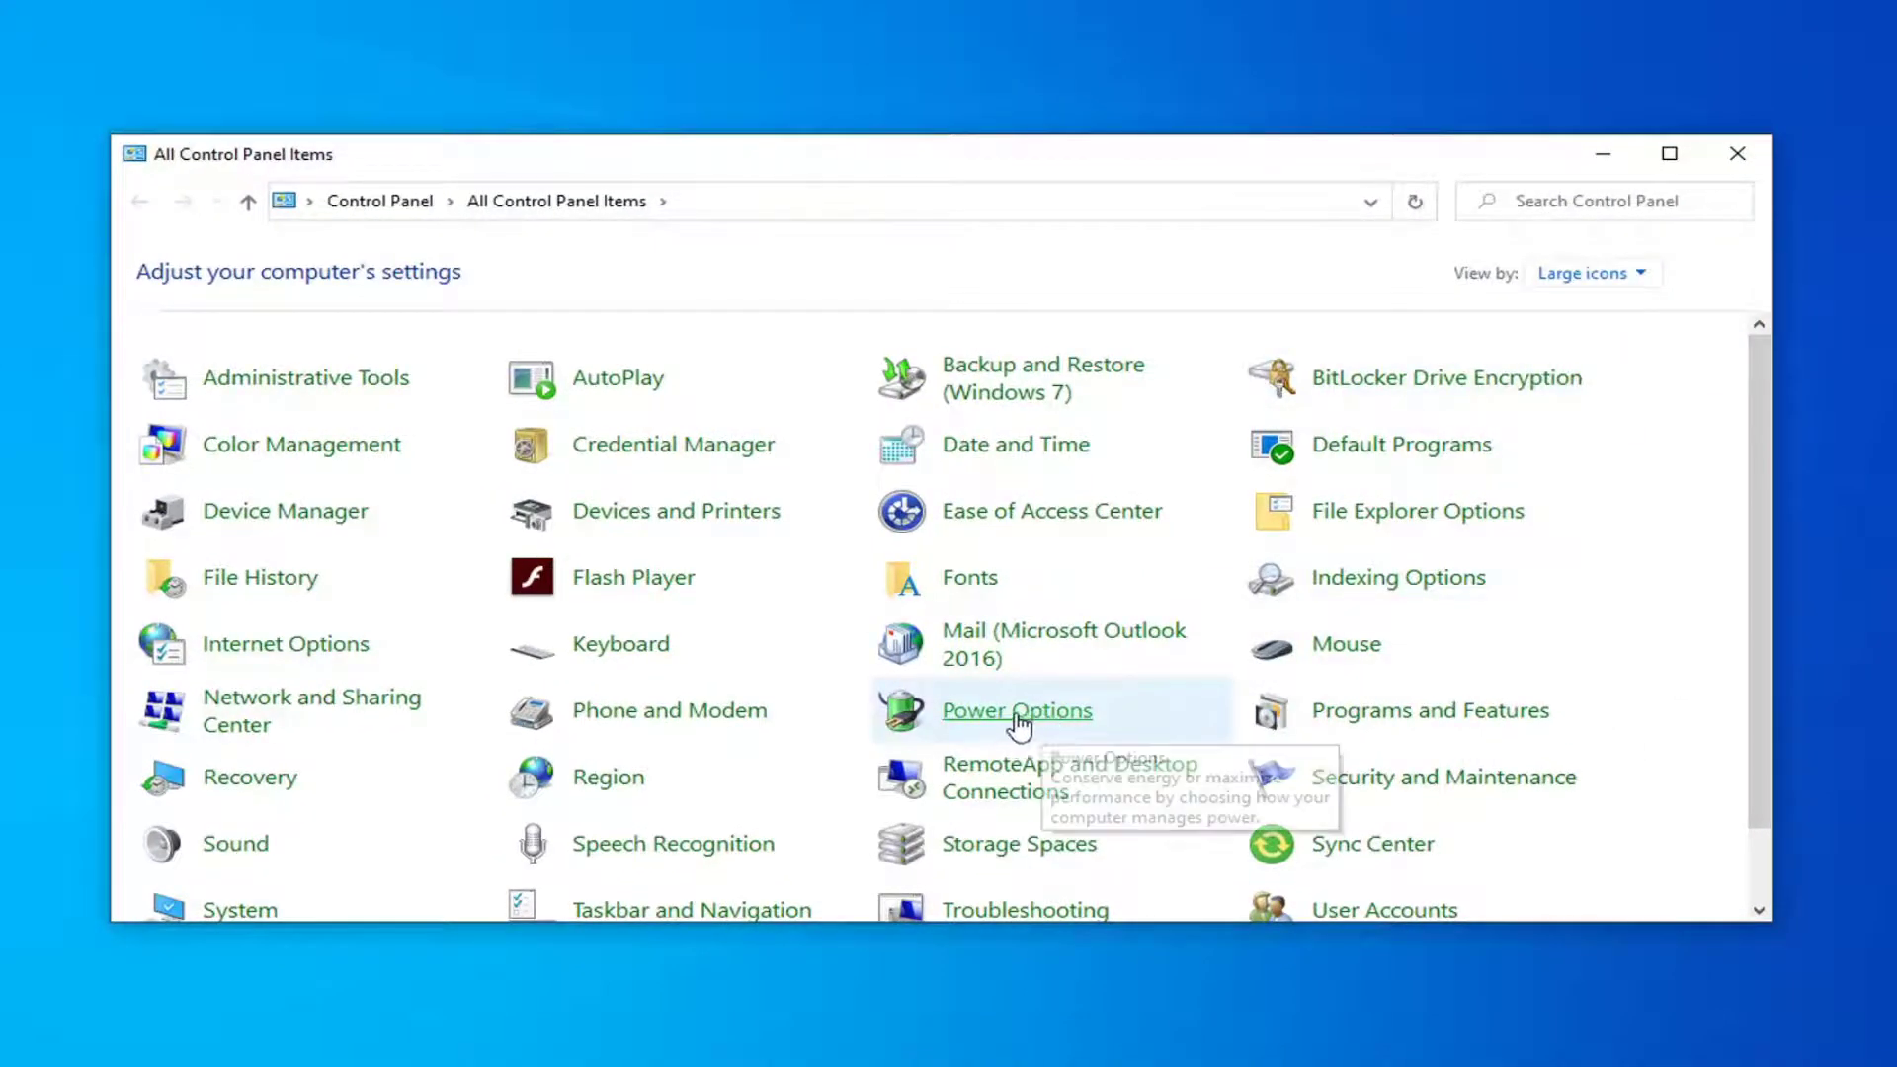
left_click(1017, 714)
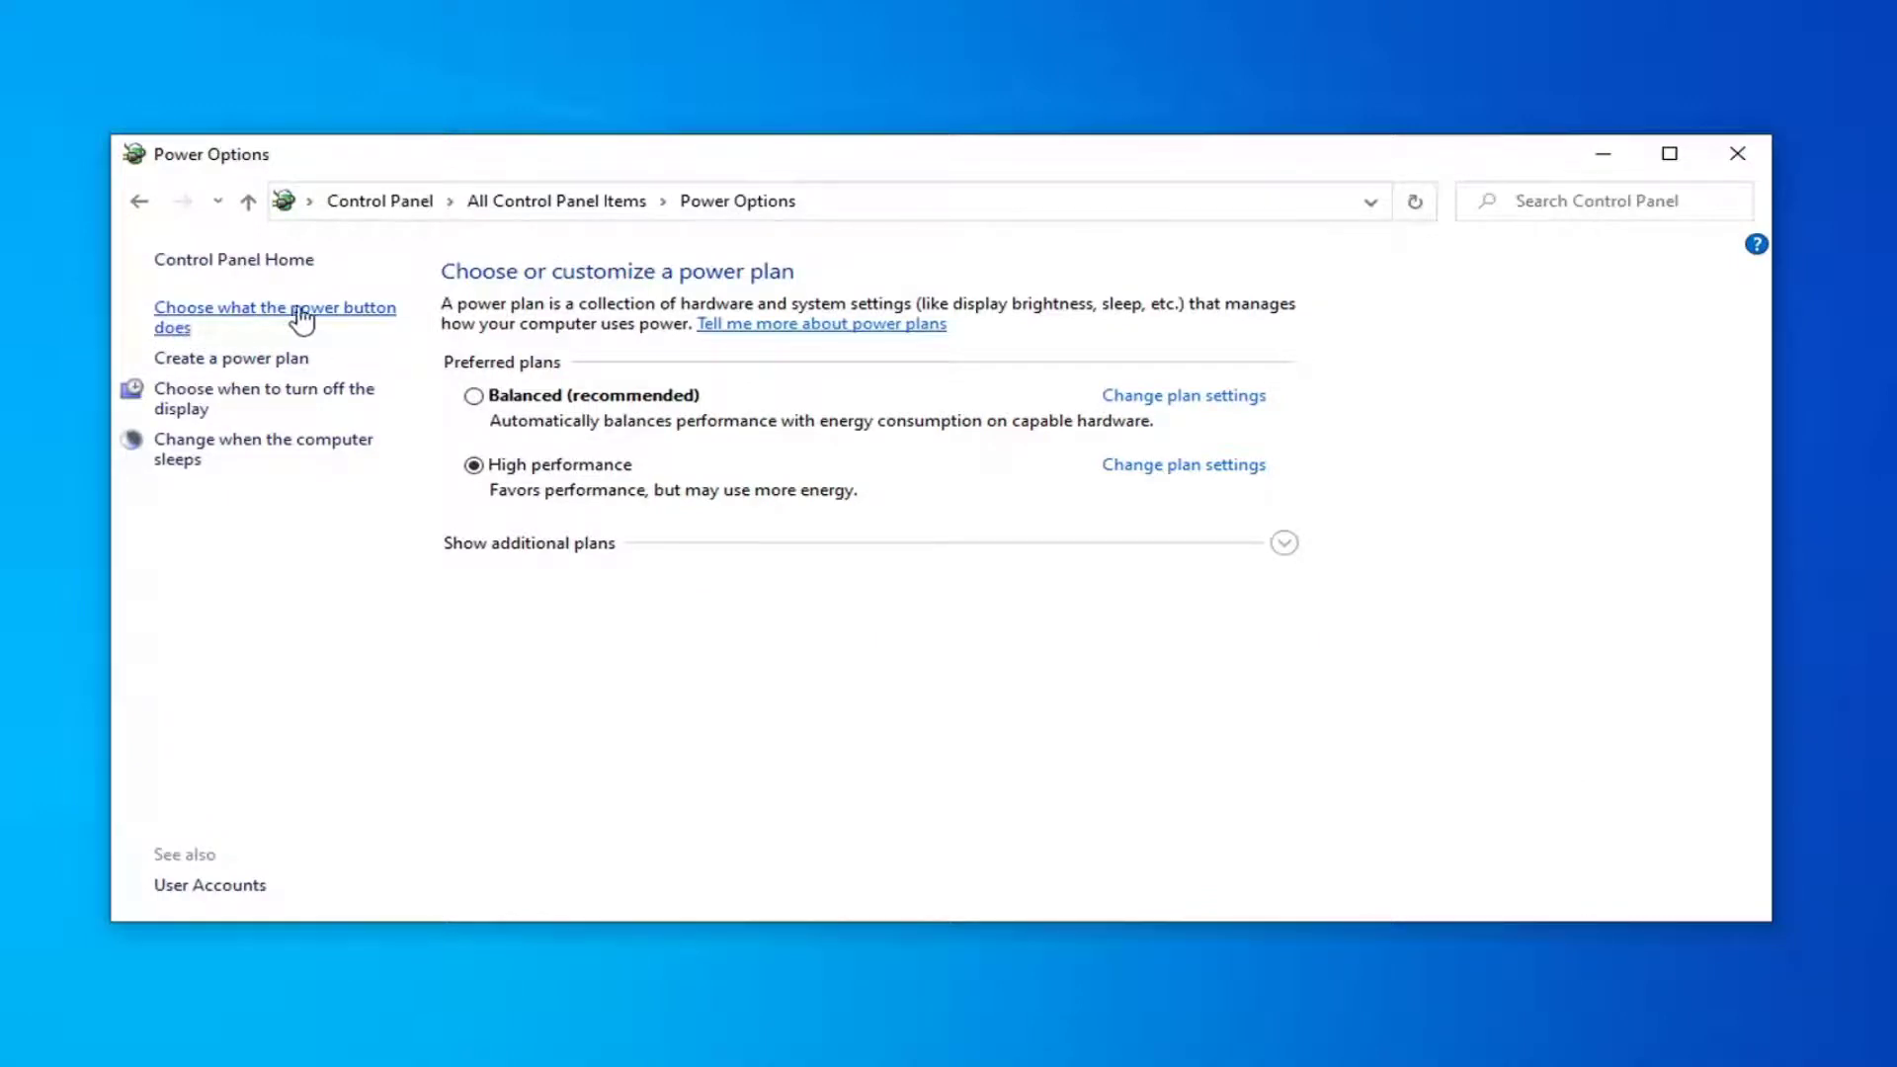
Step: Open 'Choose what the power button does' and unlock the greyed-out shutdown settings
left_click(346, 314)
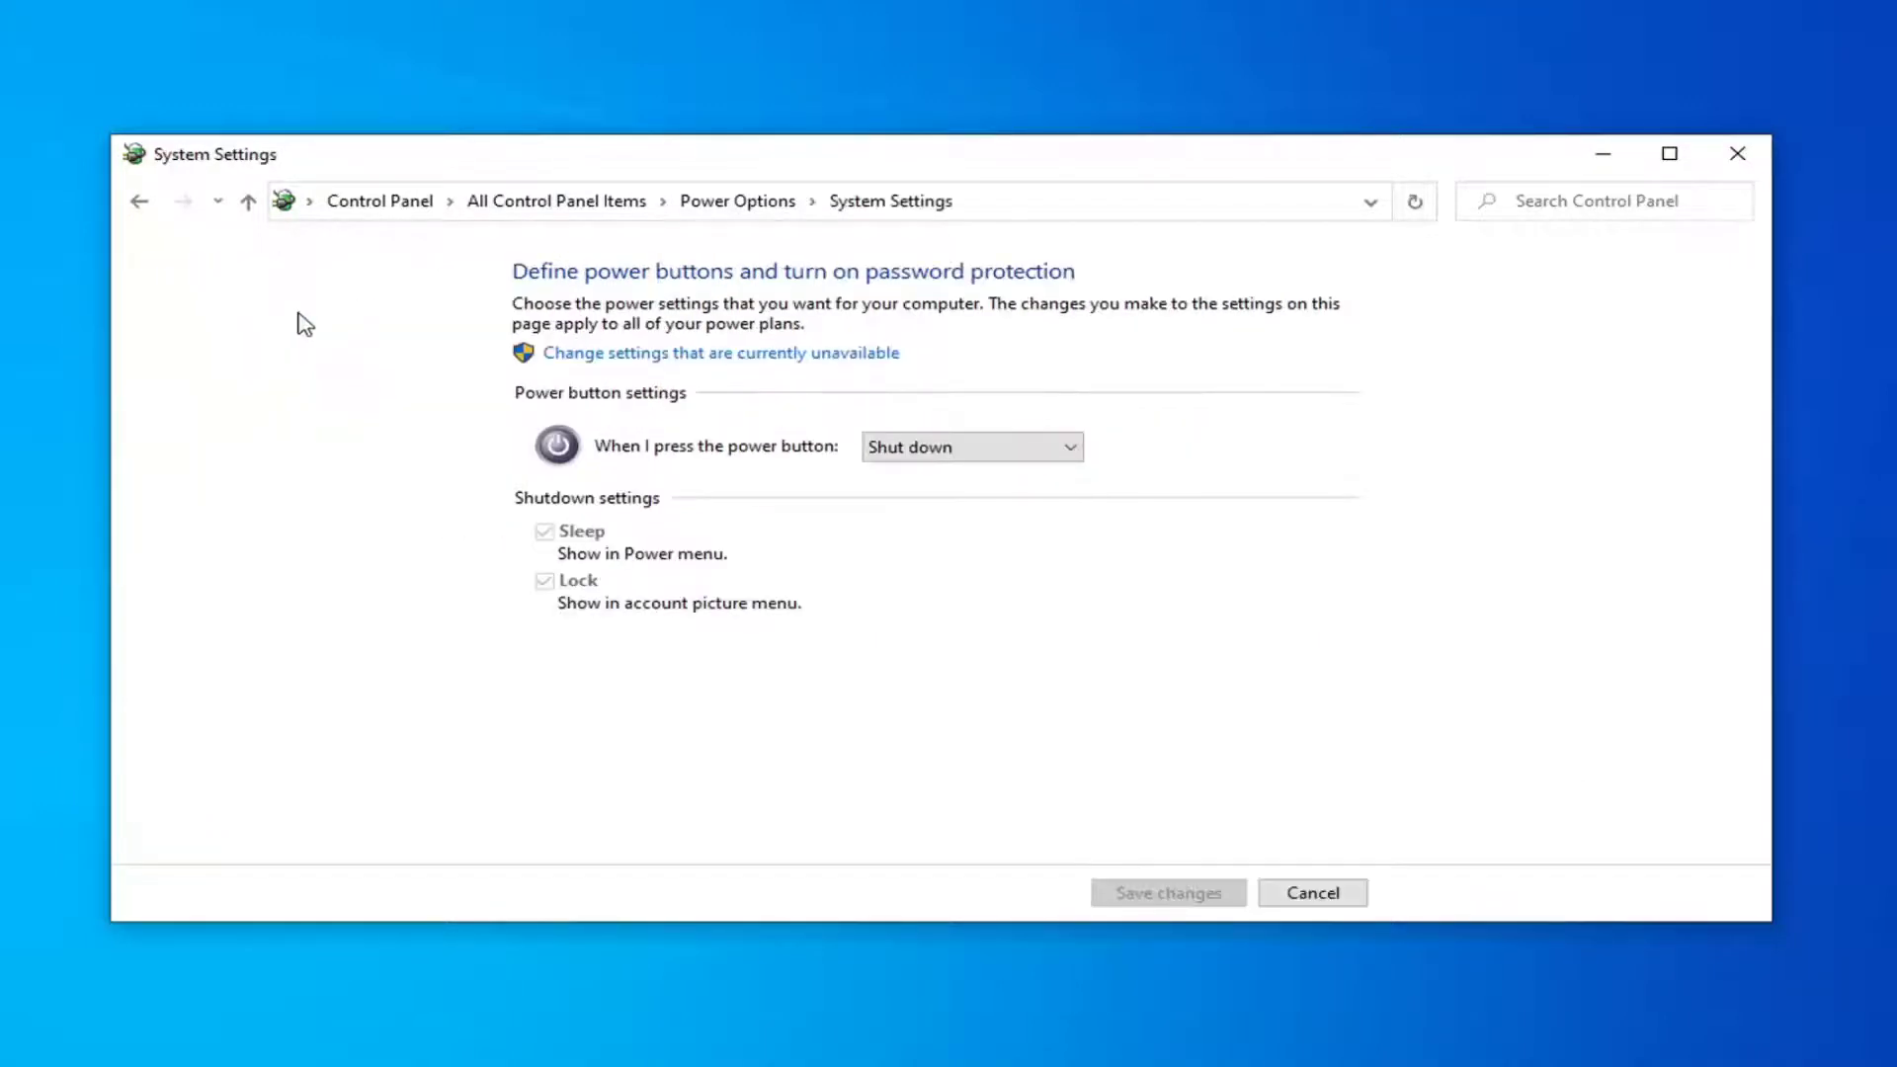
left_click(793, 355)
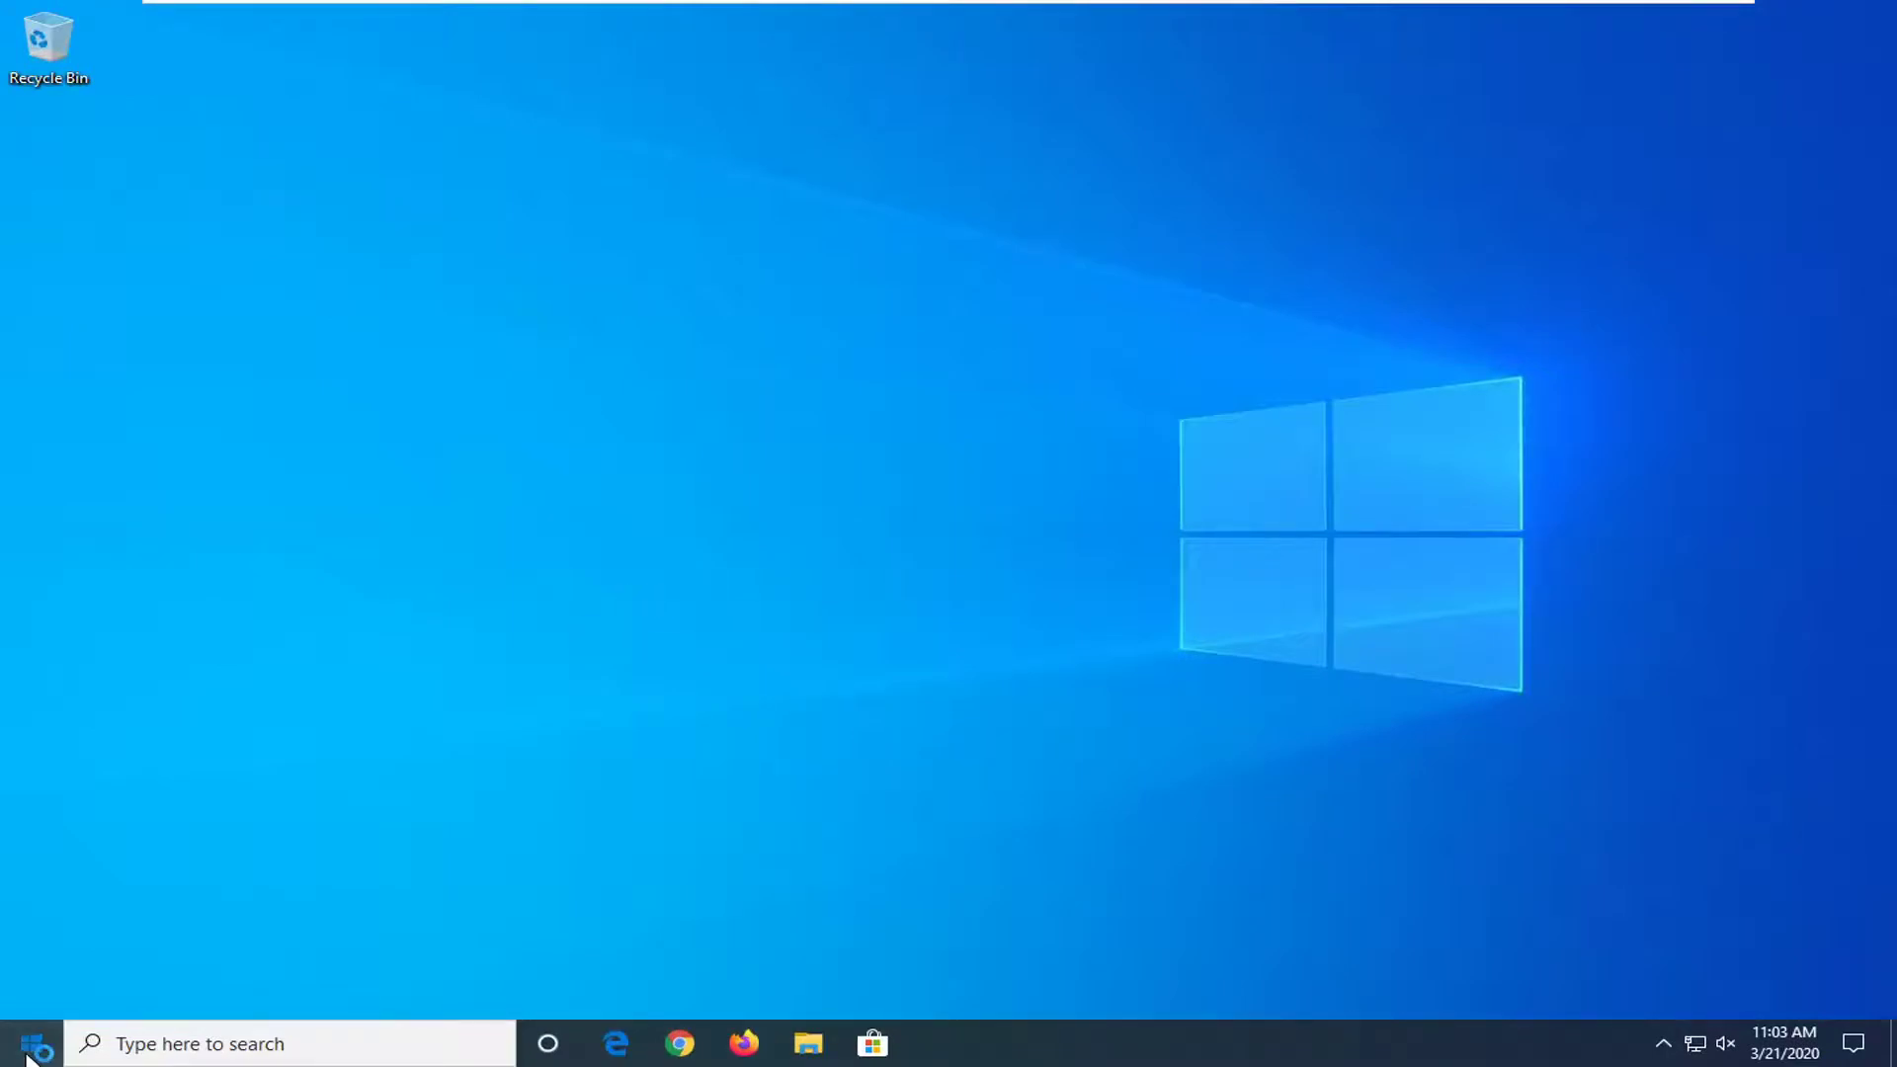
Step: Search 'cmd' and run Command Prompt as administrator
left_click(30, 1047)
type("c")
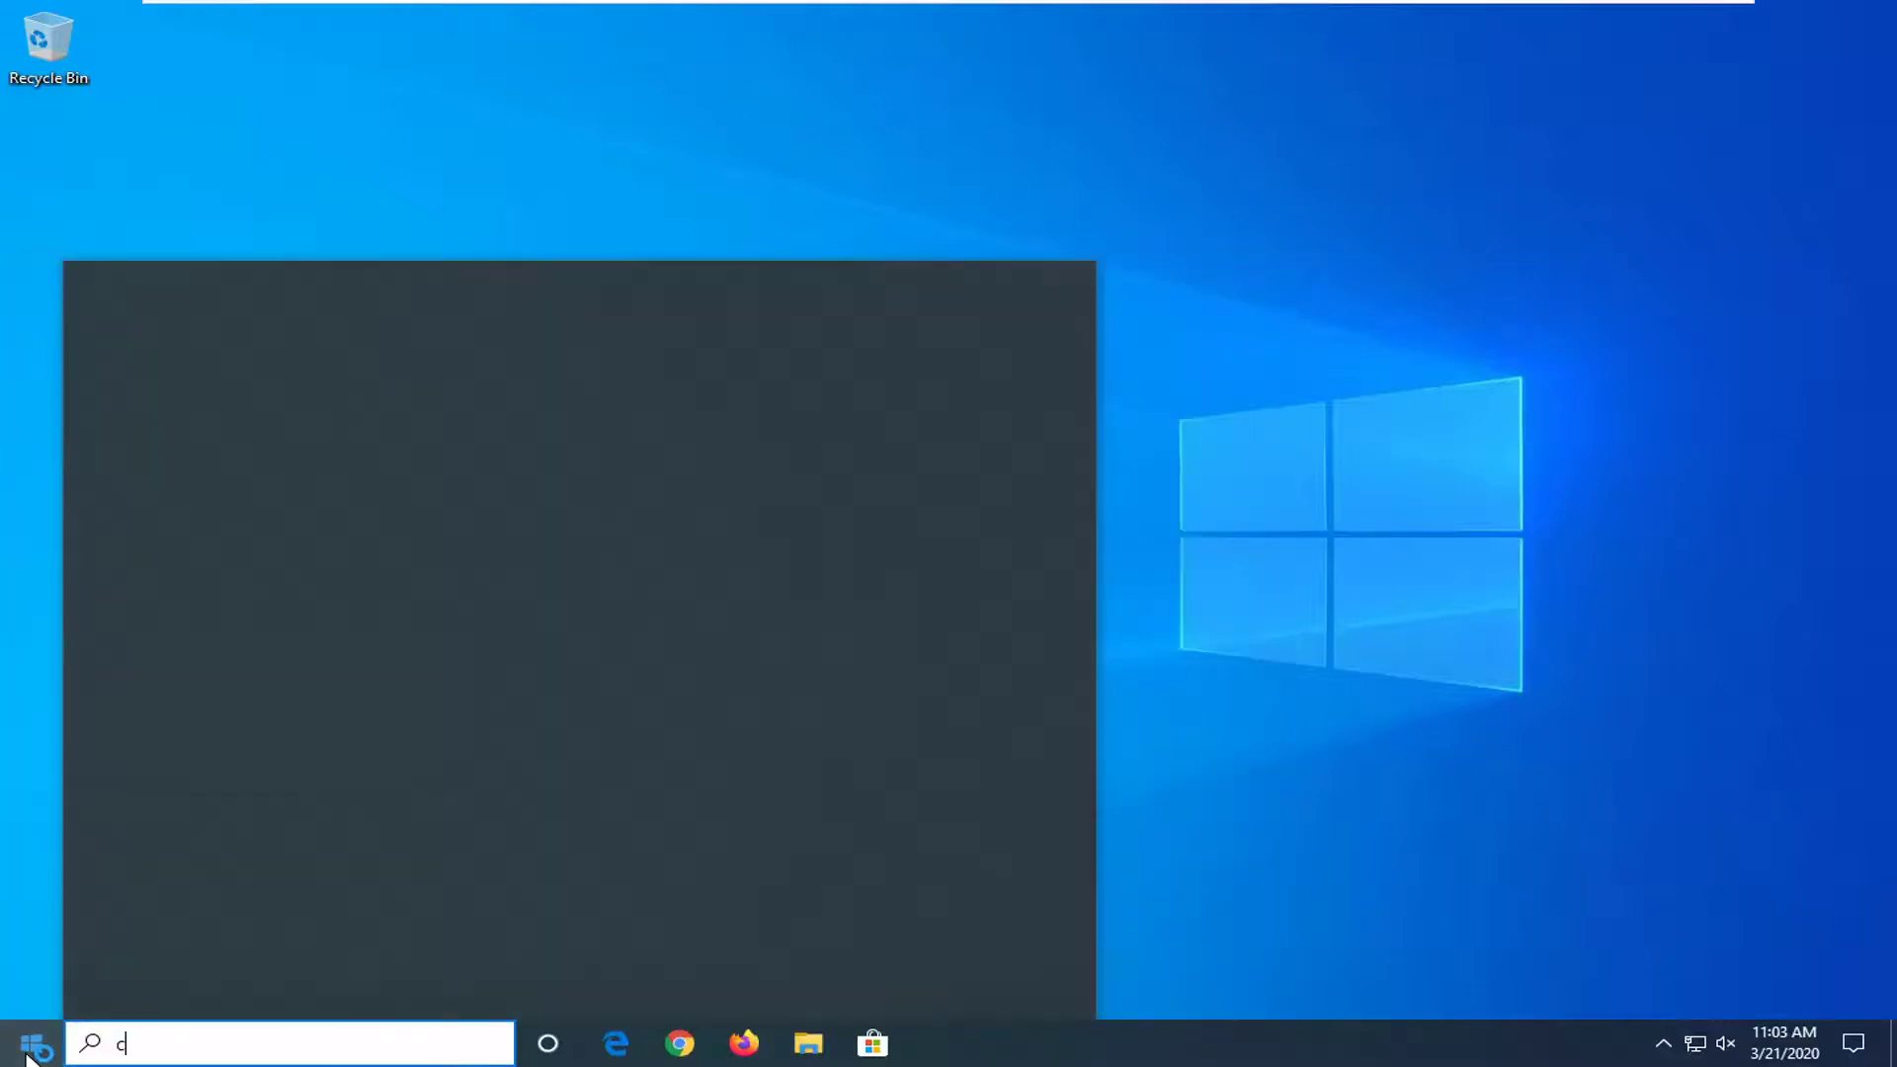
type("md")
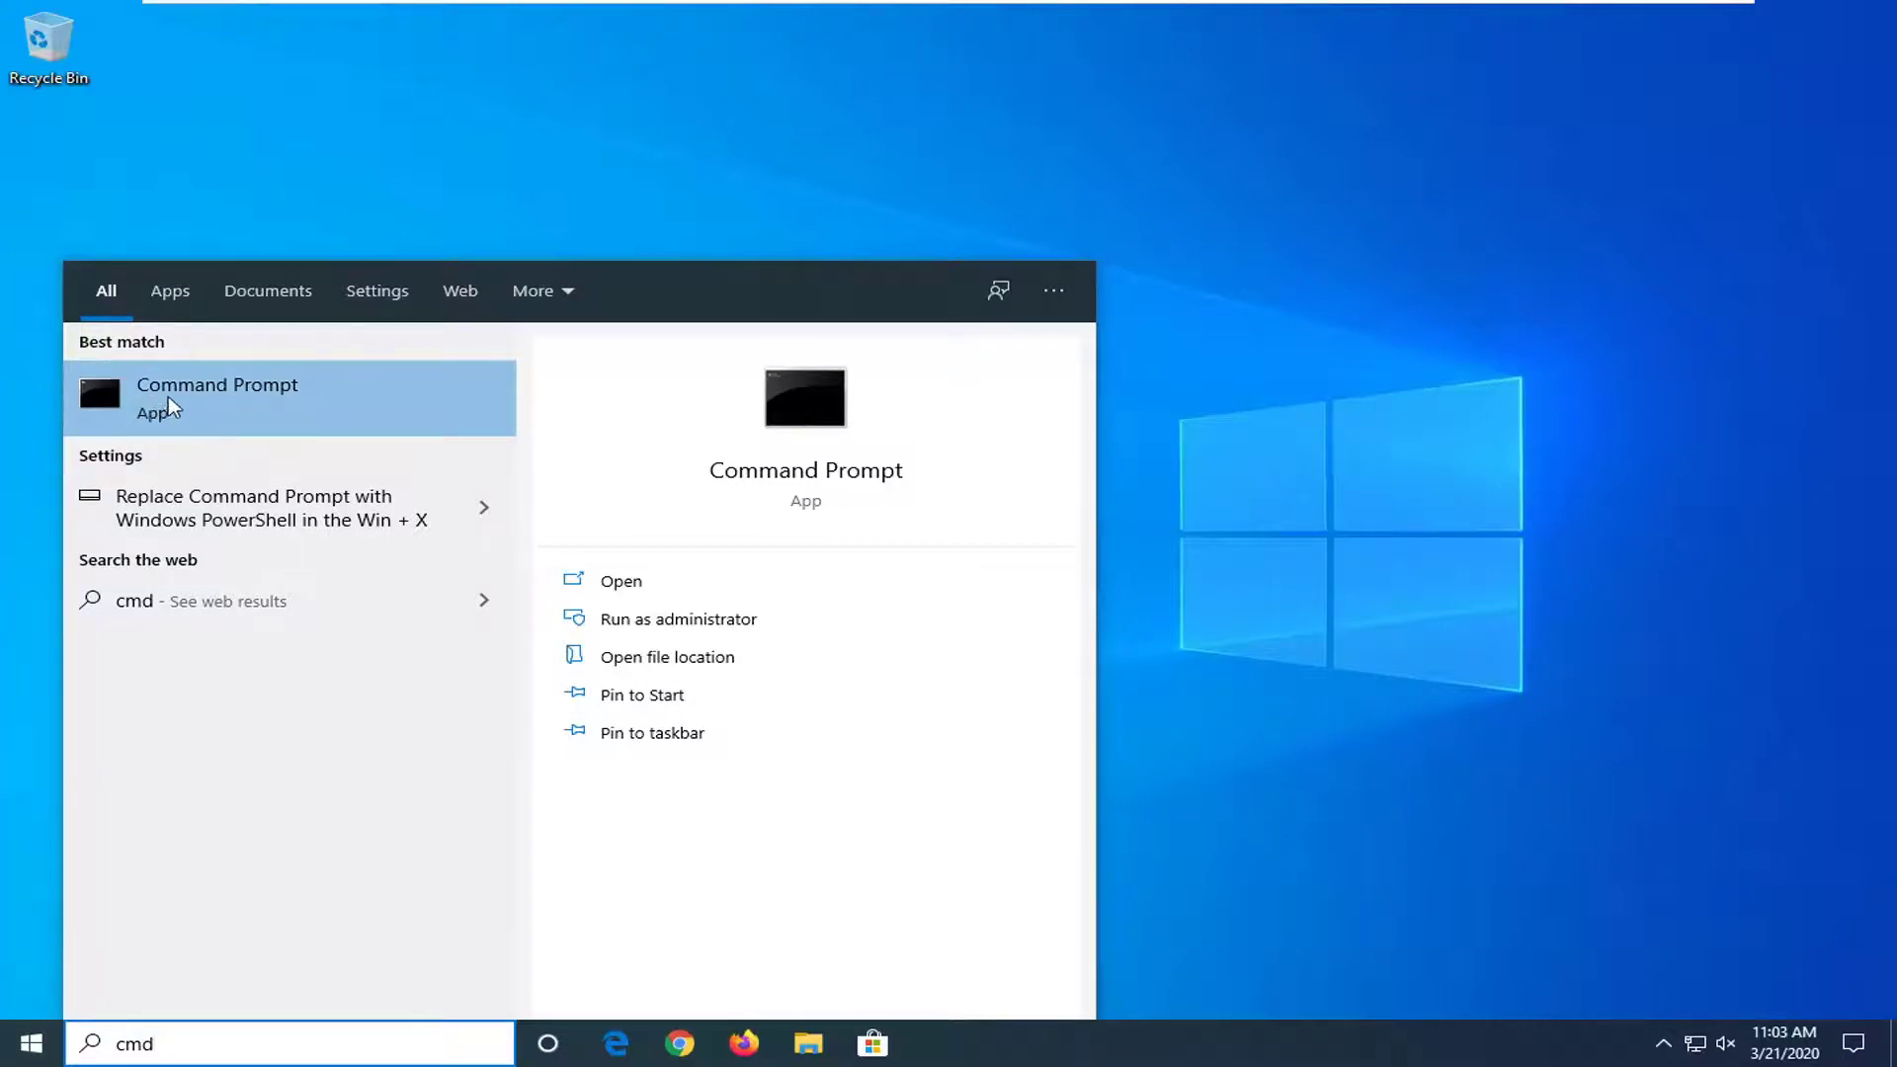
right_click(193, 389)
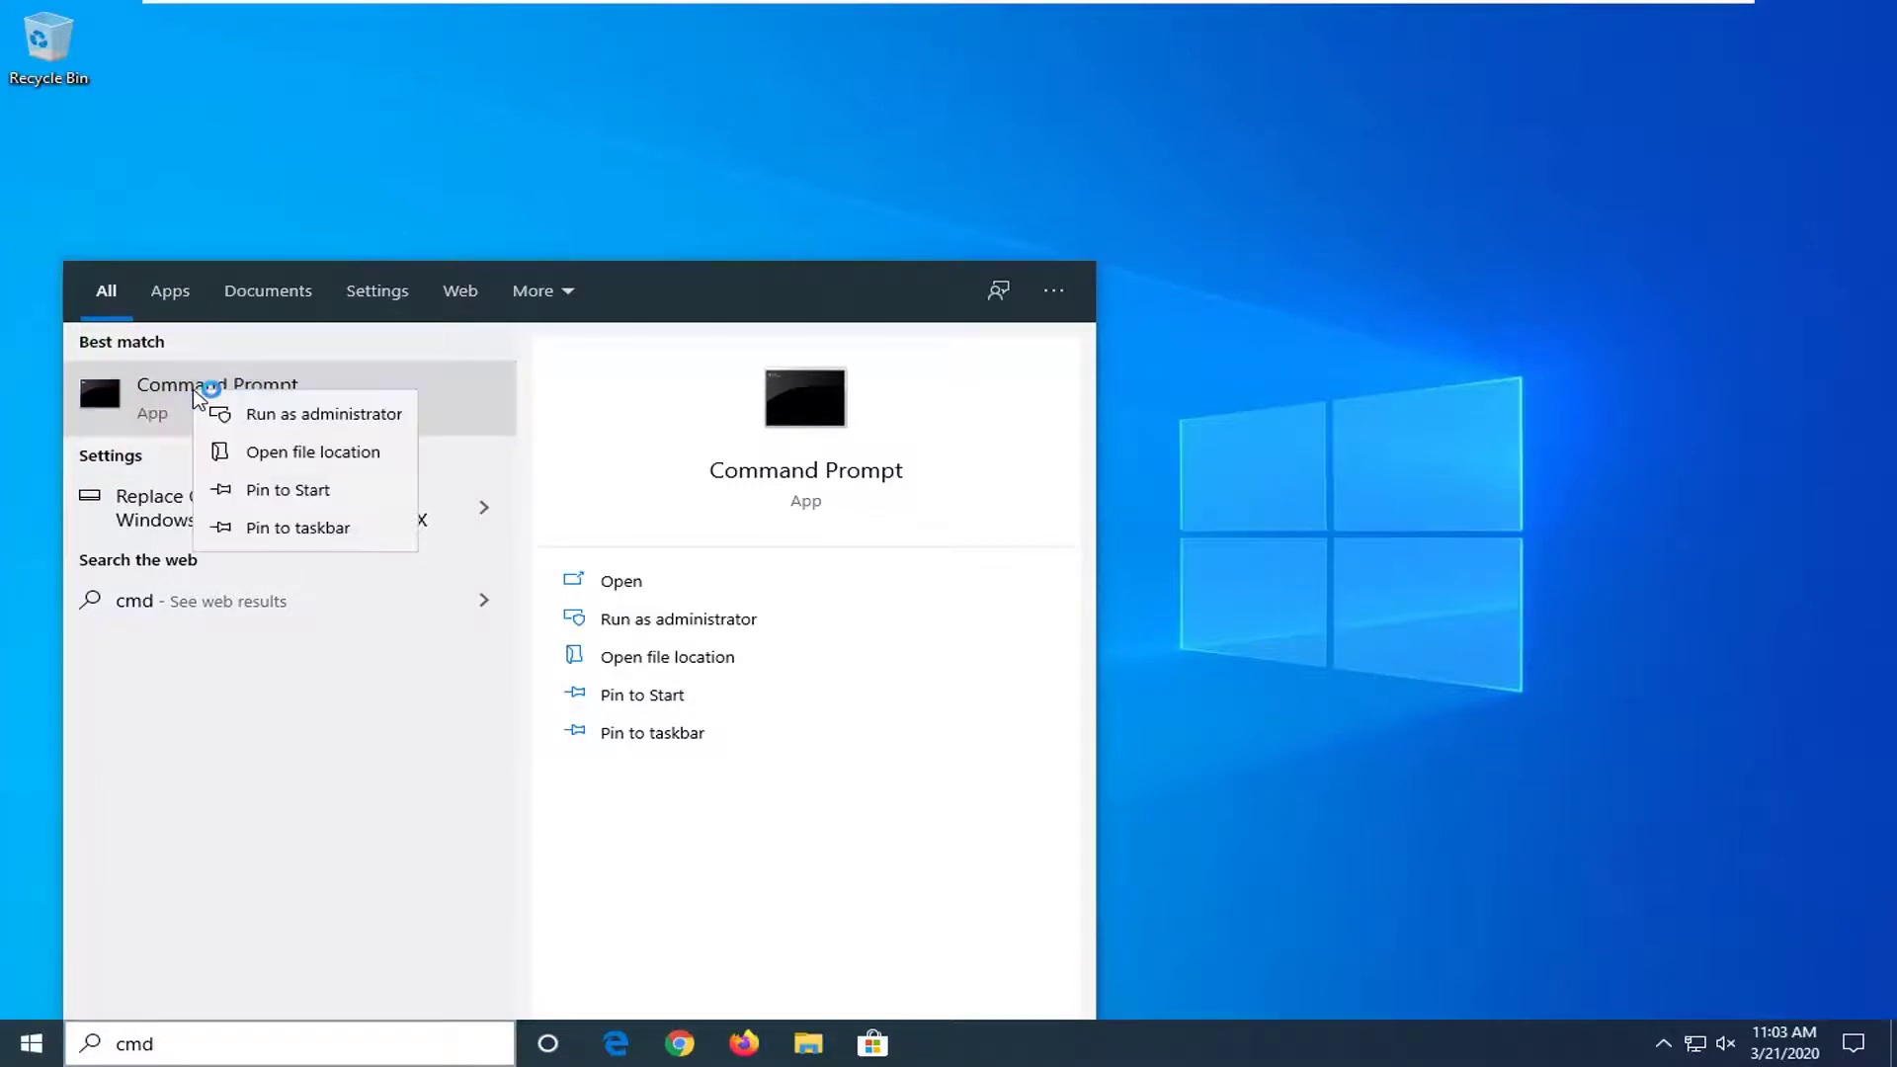
left_click(306, 426)
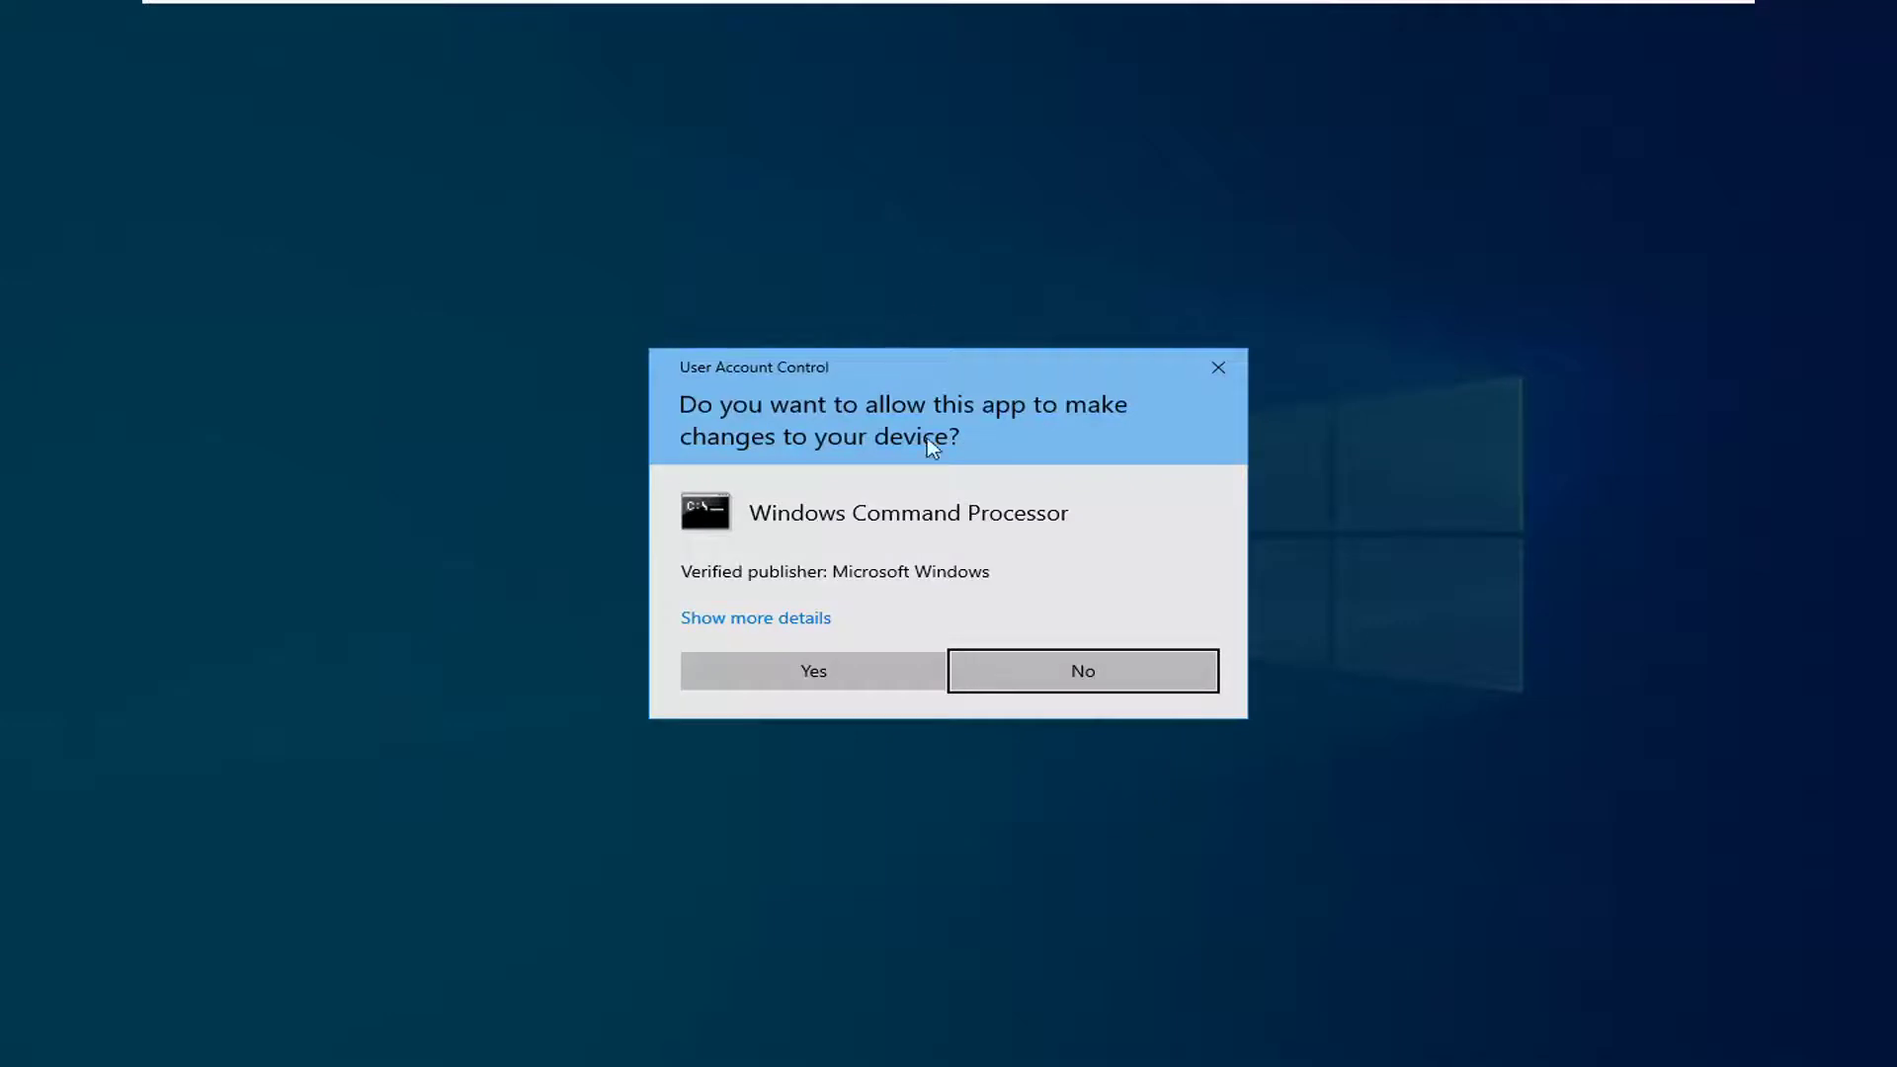
Step: Approve the UAC prompt, then paste and run 'shutdown /s /f /t 0' in the console
left_click(797, 674)
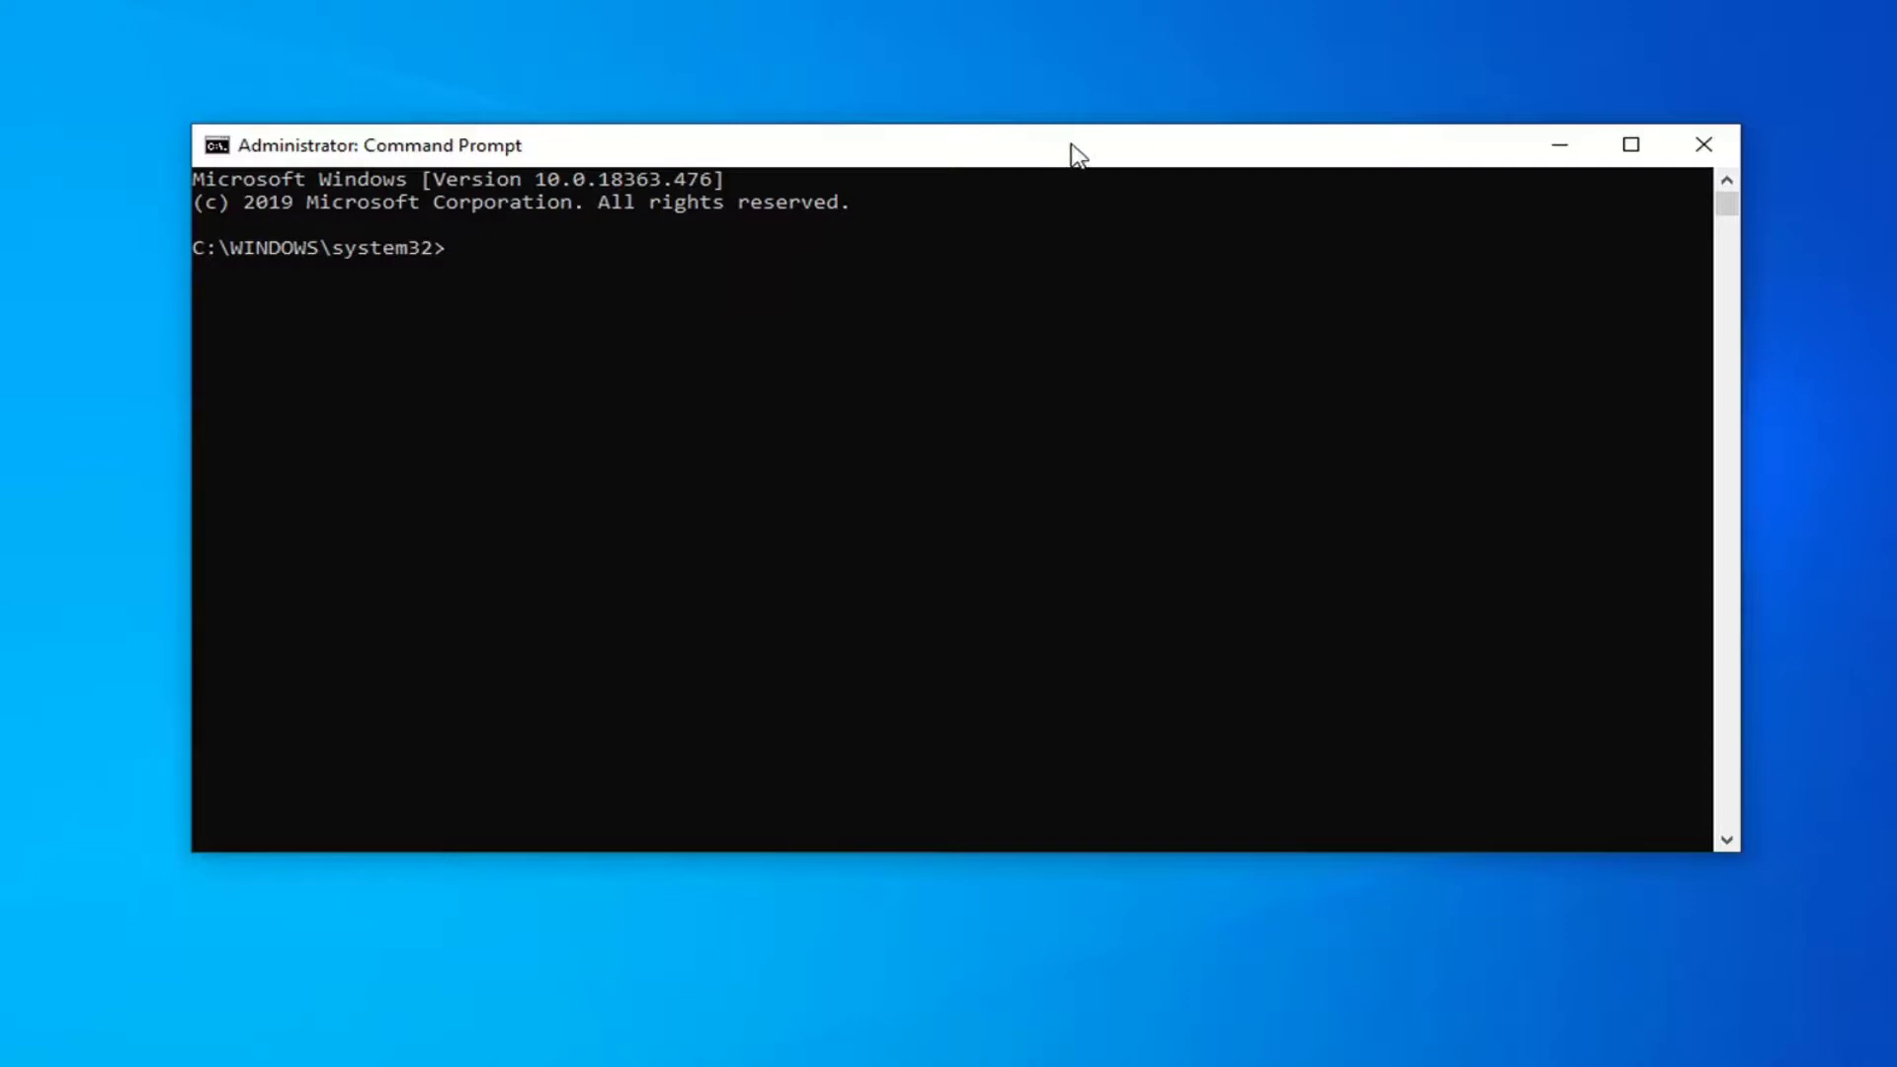
right_click(1113, 150)
mouse_move(1186, 366)
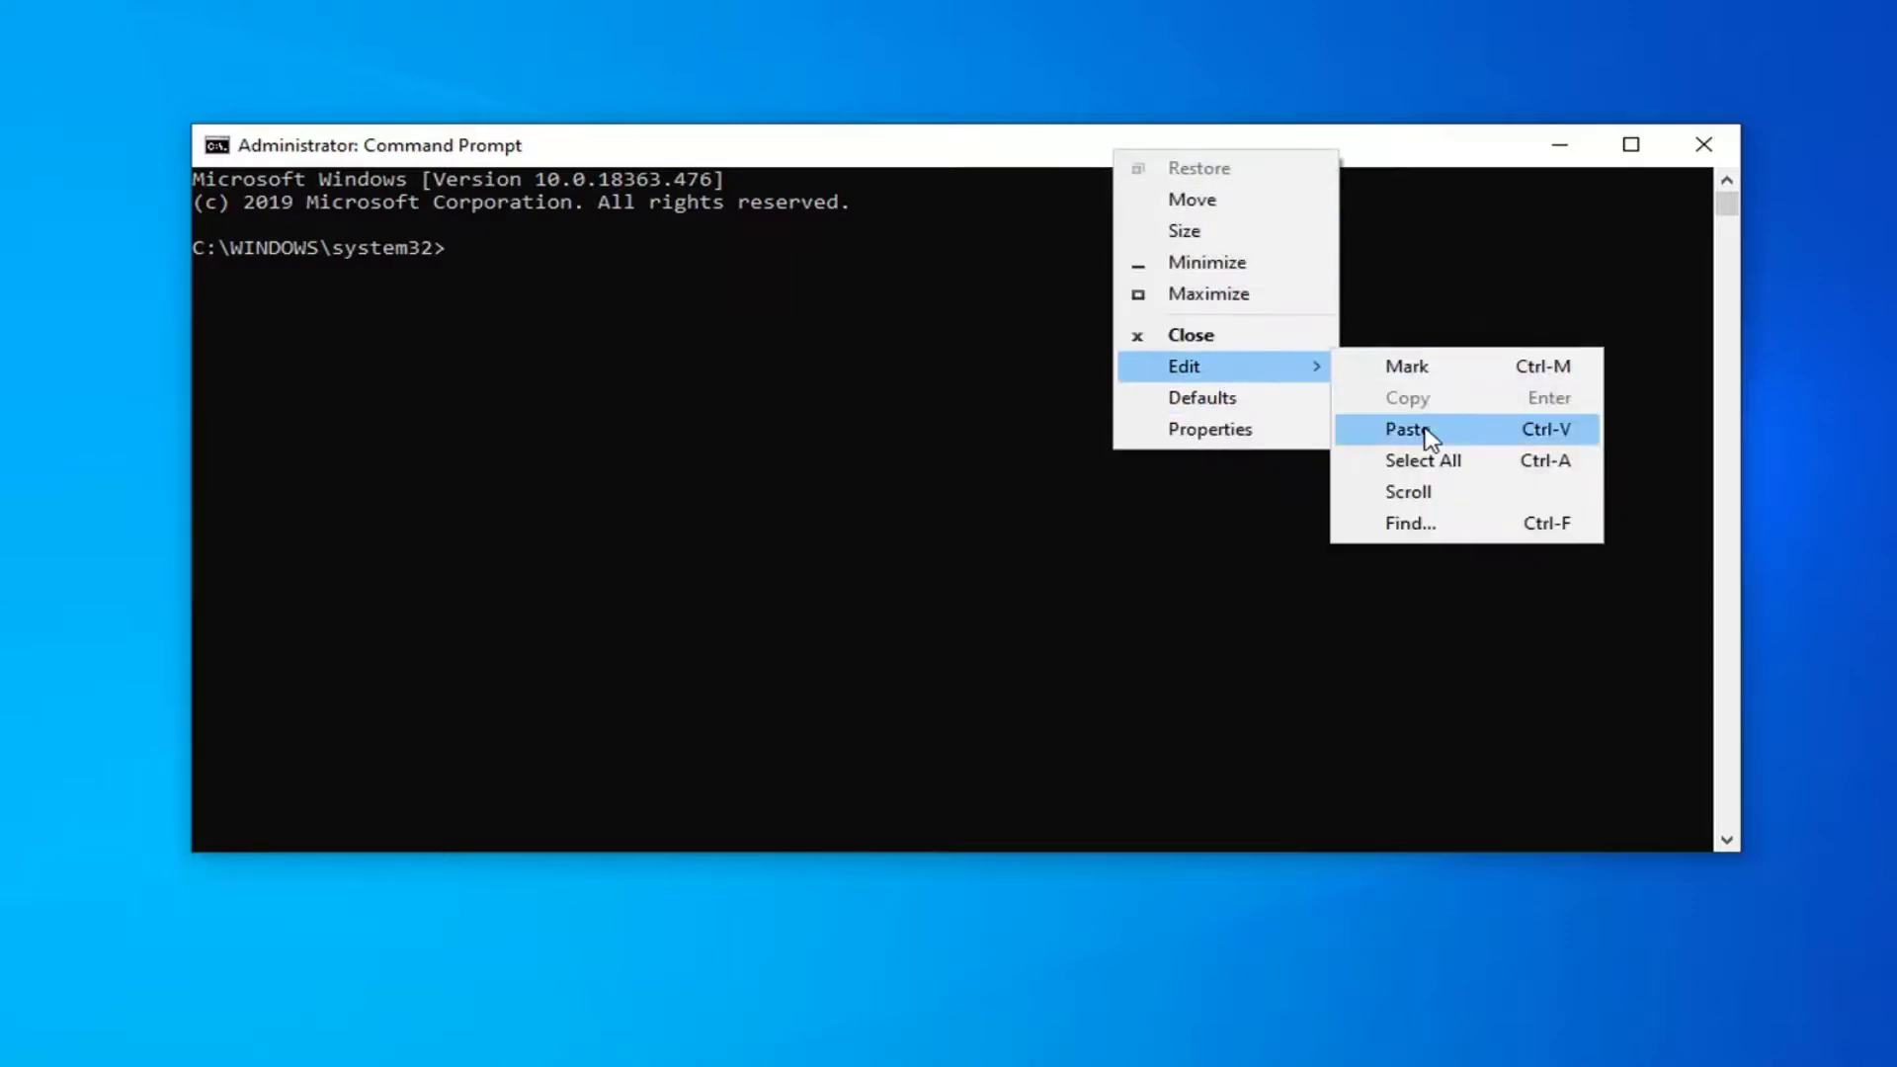
left_click(1425, 432)
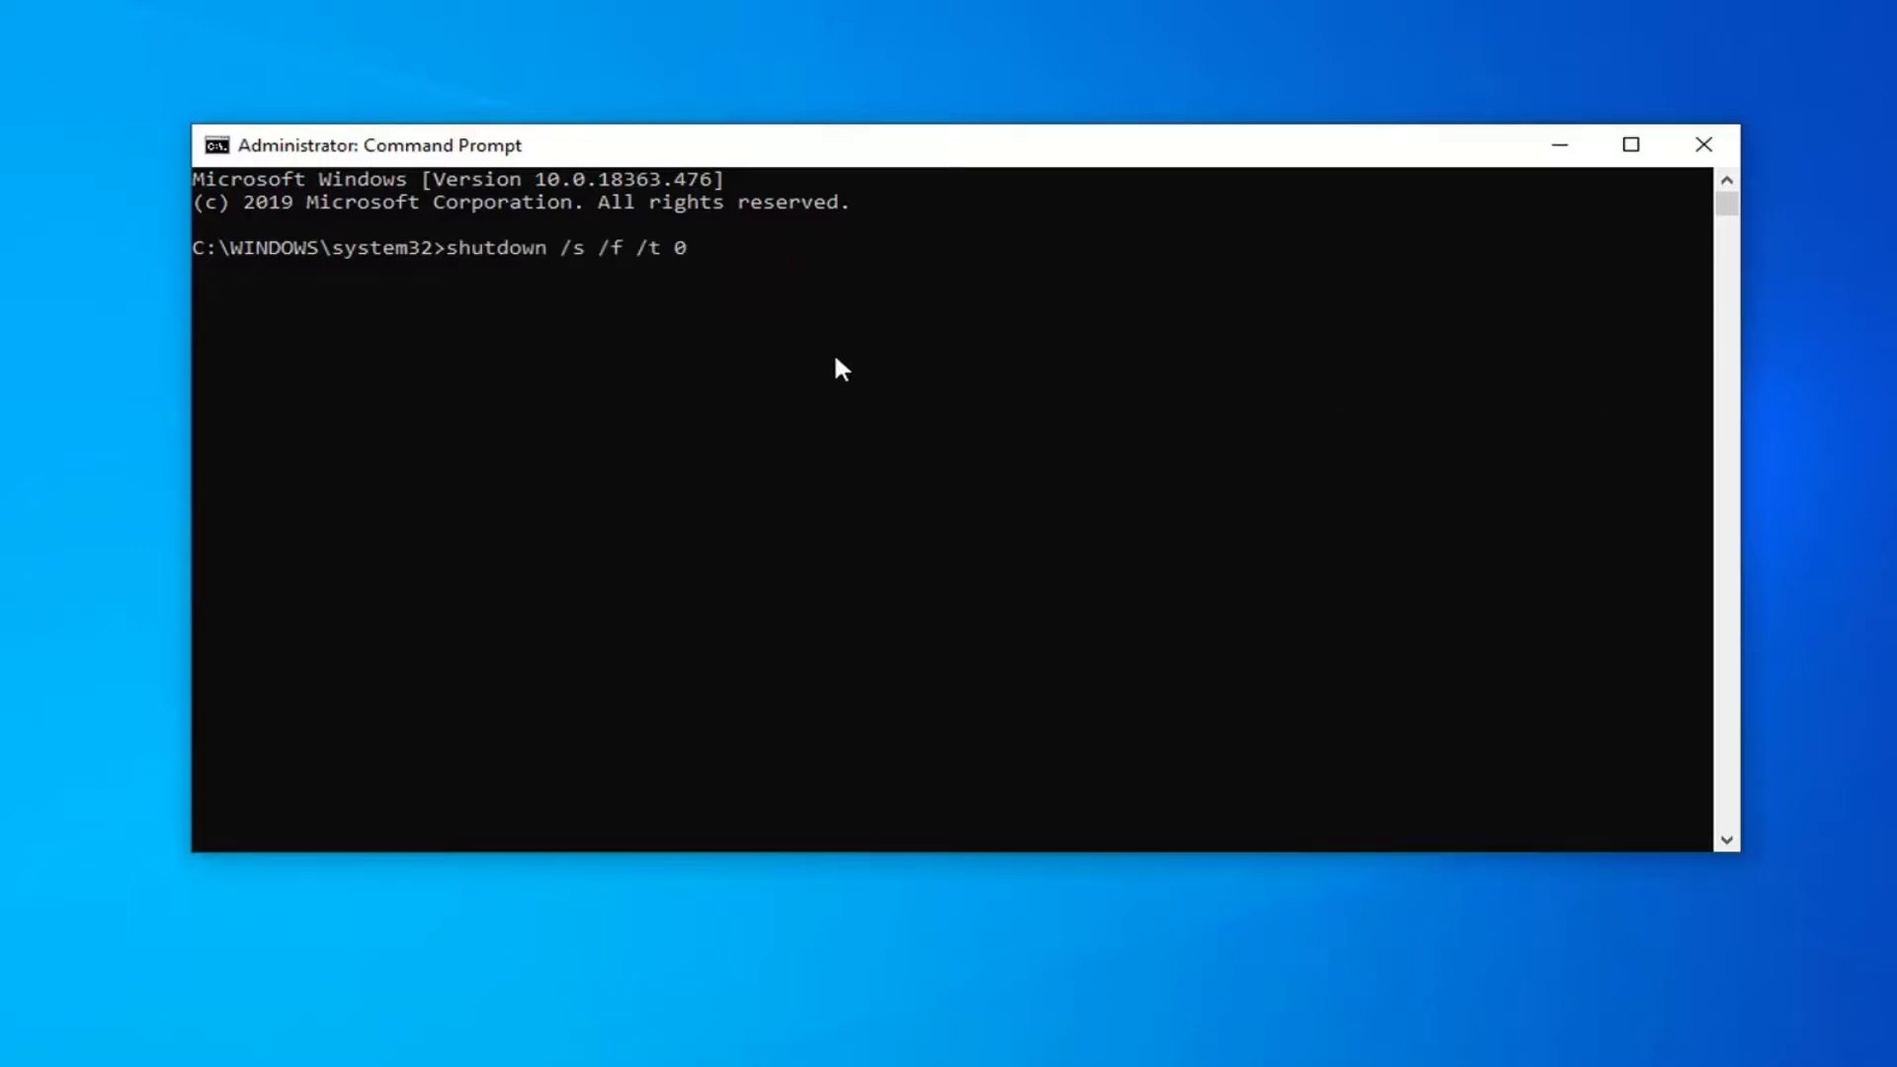
key("Return")
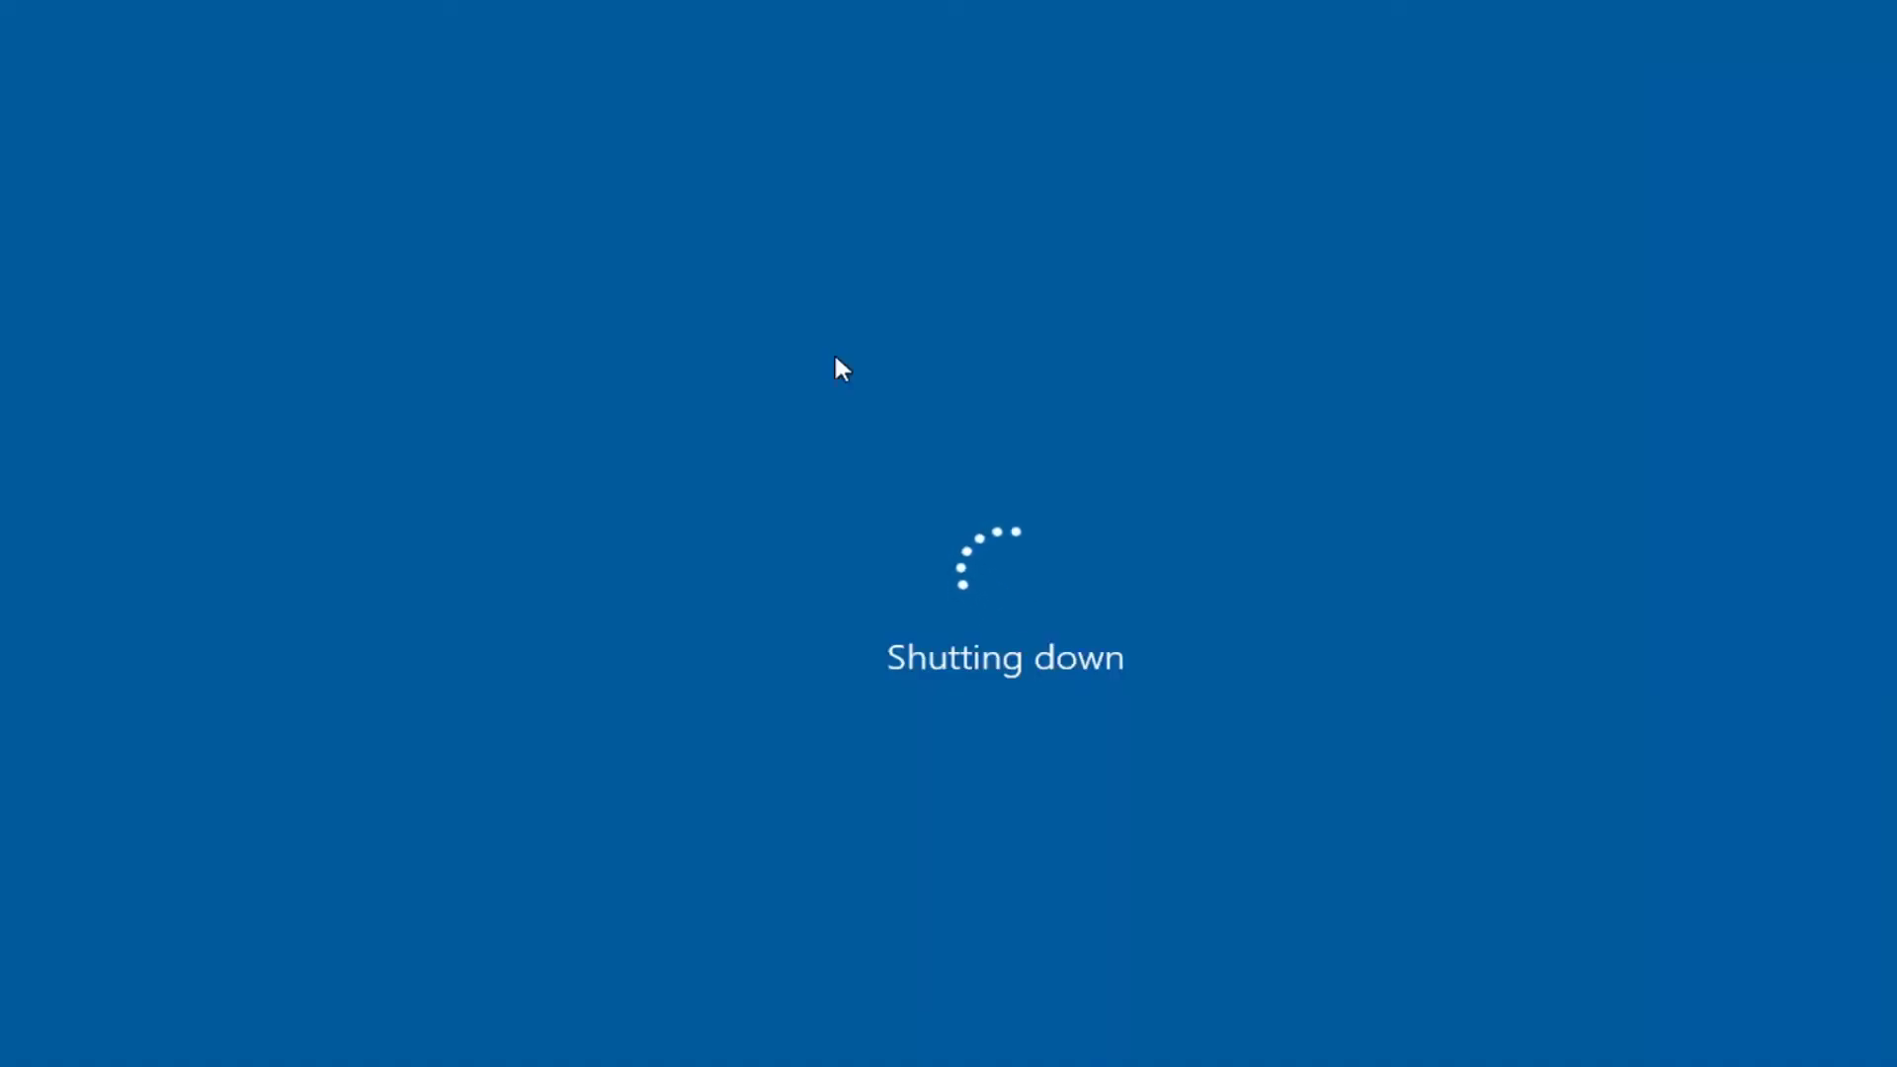